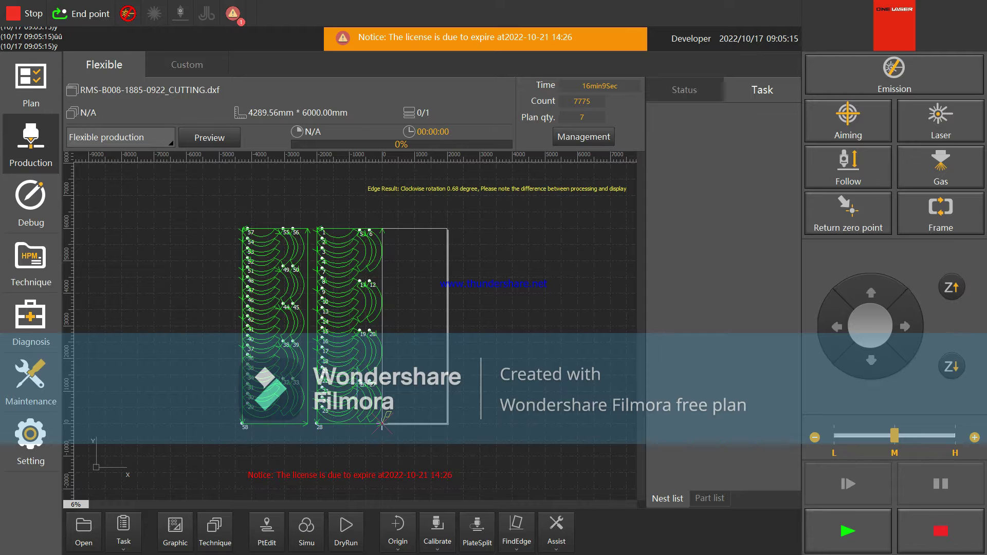
Step: Delete the left column of arc parts and shift the remaining column further left
{"action": "scroll", "coordinate": [319, 436], "scroll_direction": "up", "scroll_amount": 2}
{"action": "scroll", "coordinate": [319, 435], "scroll_direction": "down", "scroll_amount": 2}
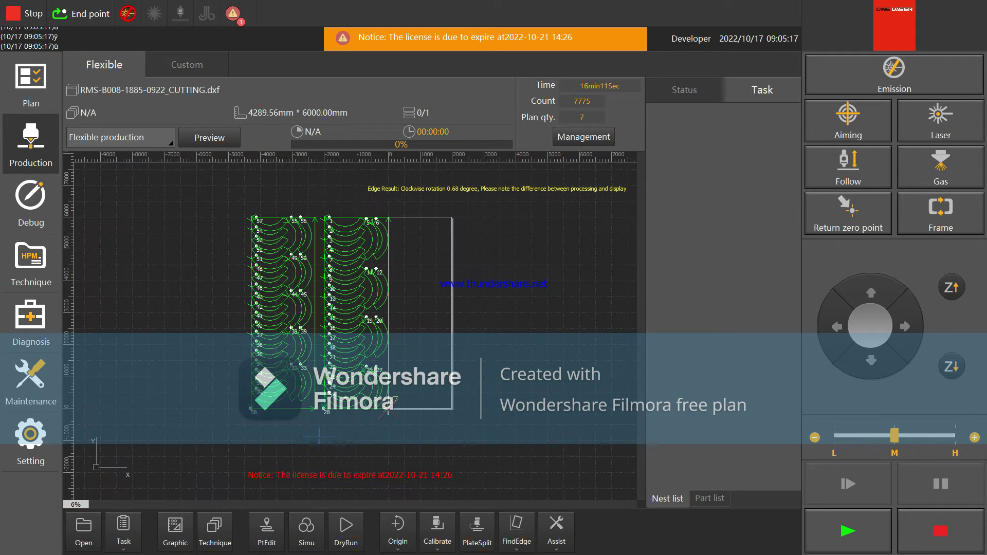
{"action": "left_click_drag", "start_coordinate": [317, 419], "coordinate": [167, 203]}
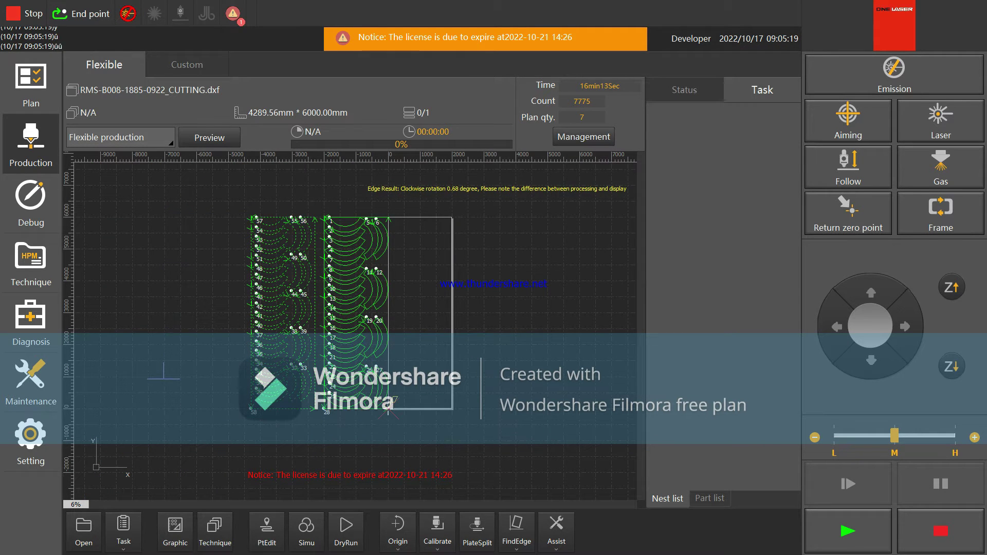
{"action": "key", "text": "Delete"}
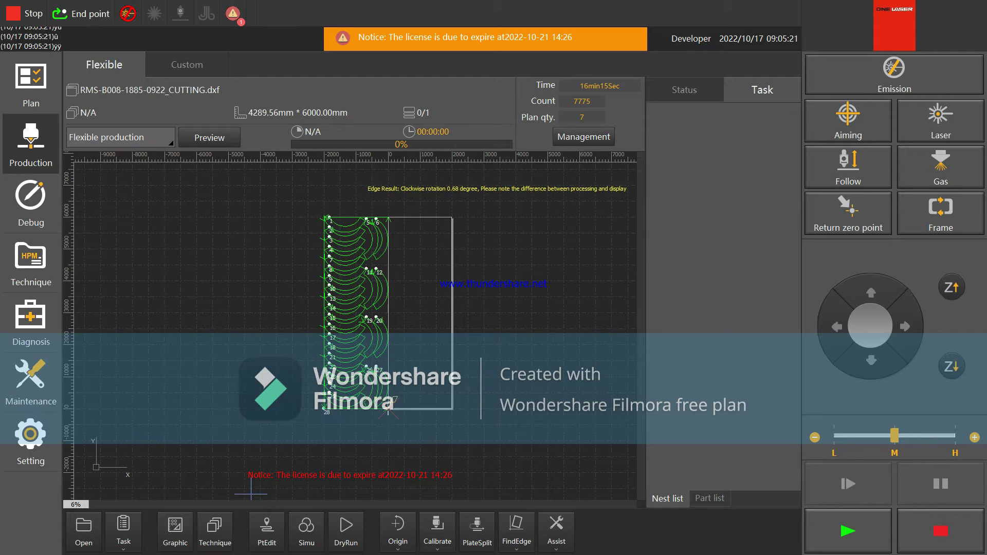
{"action": "left_click_drag", "start_coordinate": [468, 431], "coordinate": [261, 208]}
{"action": "scroll", "coordinate": [323, 264], "scroll_direction": "down", "scroll_amount": 2}
{"action": "left_click_drag", "start_coordinate": [353, 315], "coordinate": [302, 350]}
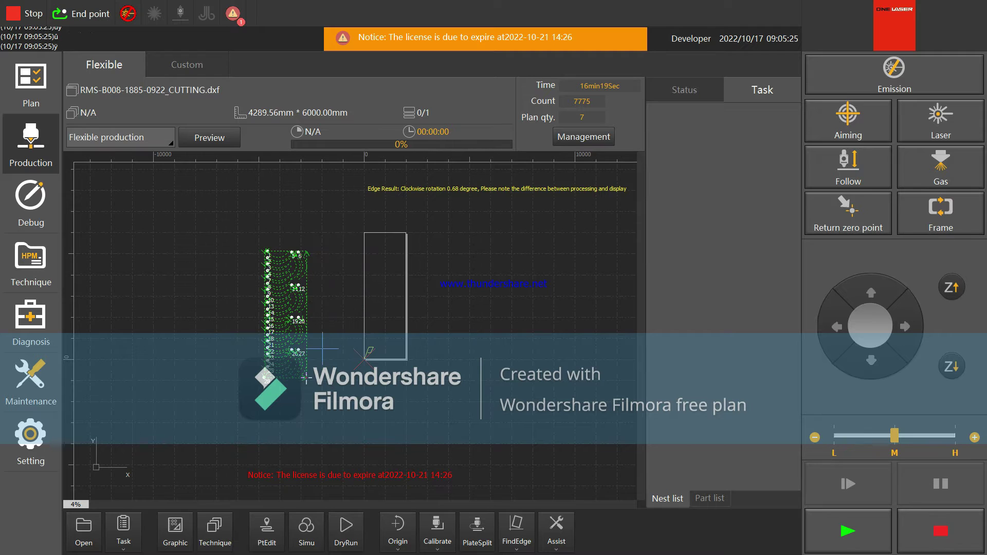
Step: Delete the outer border rectangle surrounding the parts
{"action": "scroll", "coordinate": [300, 323], "scroll_direction": "up", "scroll_amount": 5}
{"action": "left_click", "coordinate": [328, 354]}
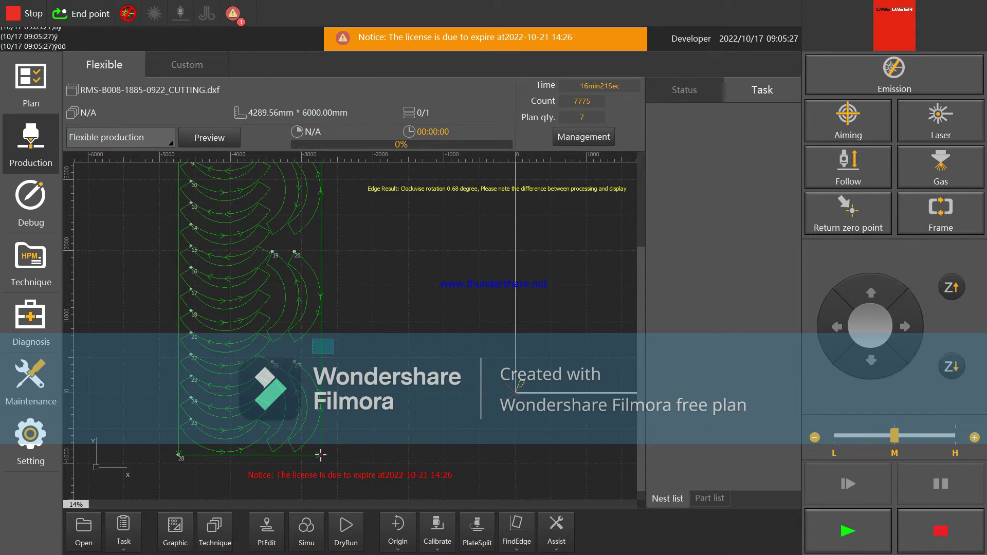
{"action": "key", "text": "Delete"}
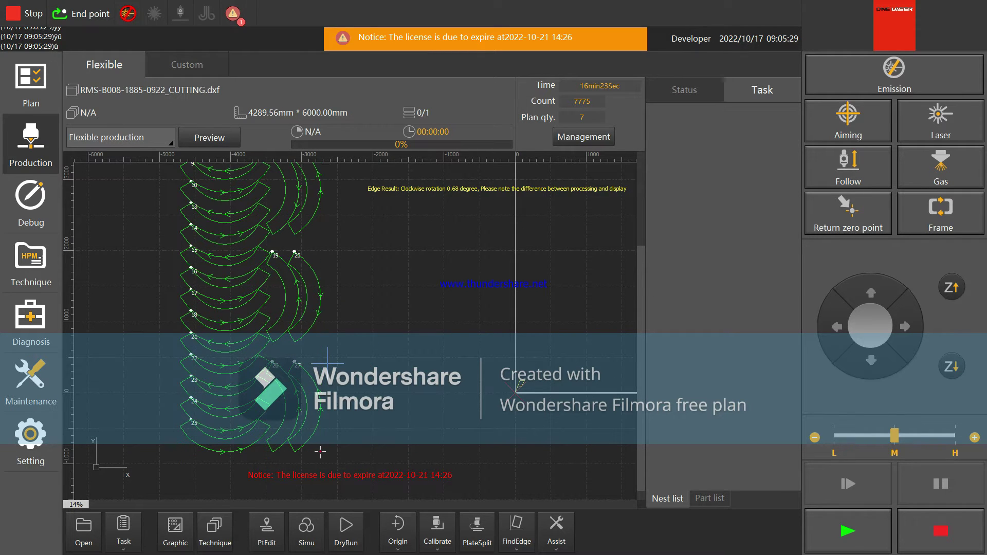
{"action": "scroll", "coordinate": [329, 356], "scroll_direction": "down", "scroll_amount": 2}
{"action": "scroll", "coordinate": [305, 366], "scroll_direction": "down", "scroll_amount": 2}
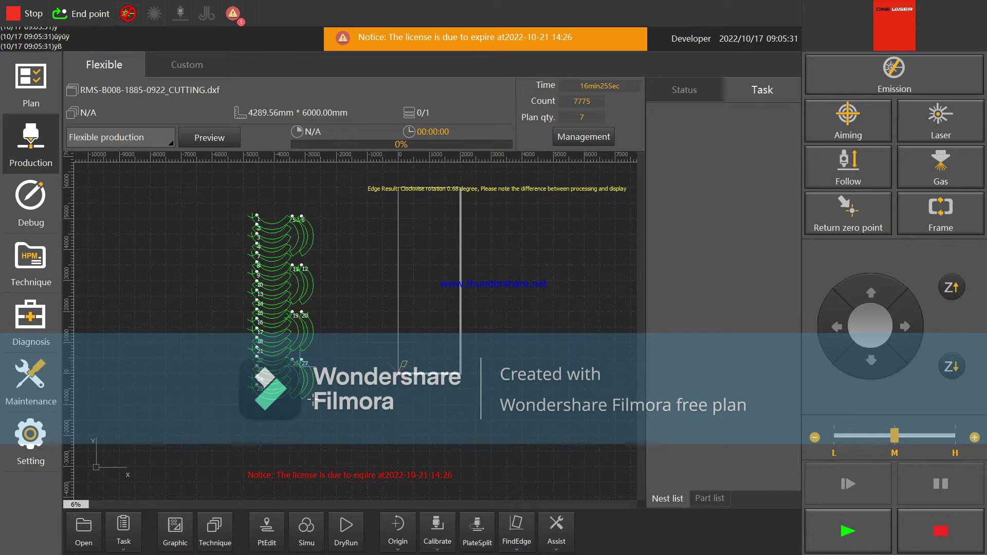
Step: Open the layout in the graphic editor and select all 27 arc parts, leaving Lead settings unchanged
{"action": "left_click", "coordinate": [184, 528]}
{"action": "scroll", "coordinate": [379, 238], "scroll_direction": "down", "scroll_amount": 1}
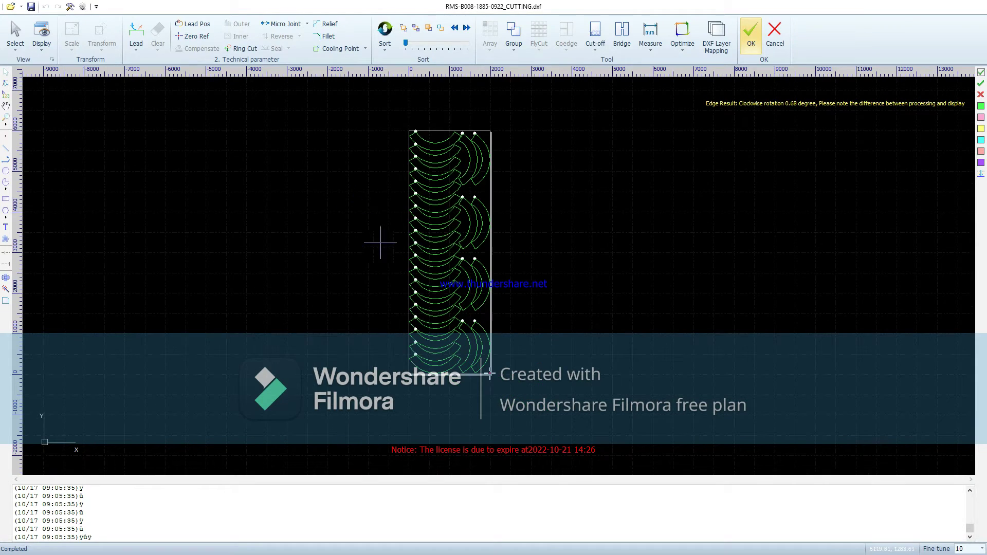
{"action": "left_click_drag", "start_coordinate": [529, 395], "coordinate": [282, 111]}
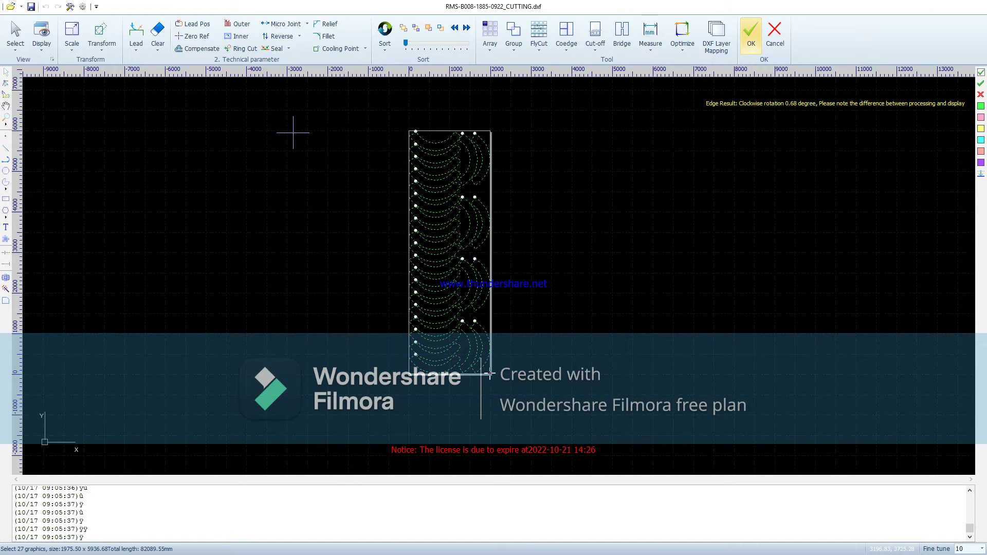
{"action": "left_click", "coordinate": [136, 32]}
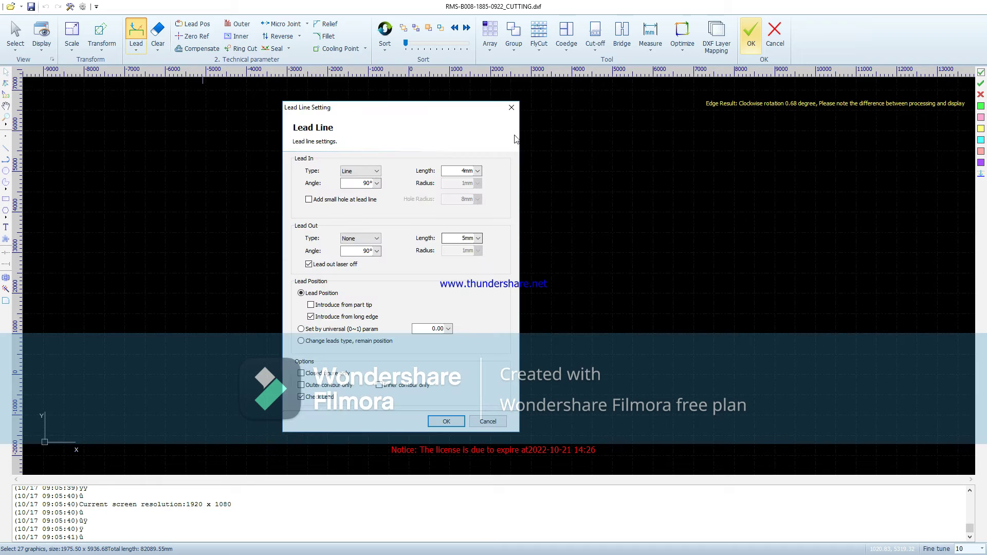
{"action": "left_click", "coordinate": [511, 107]}
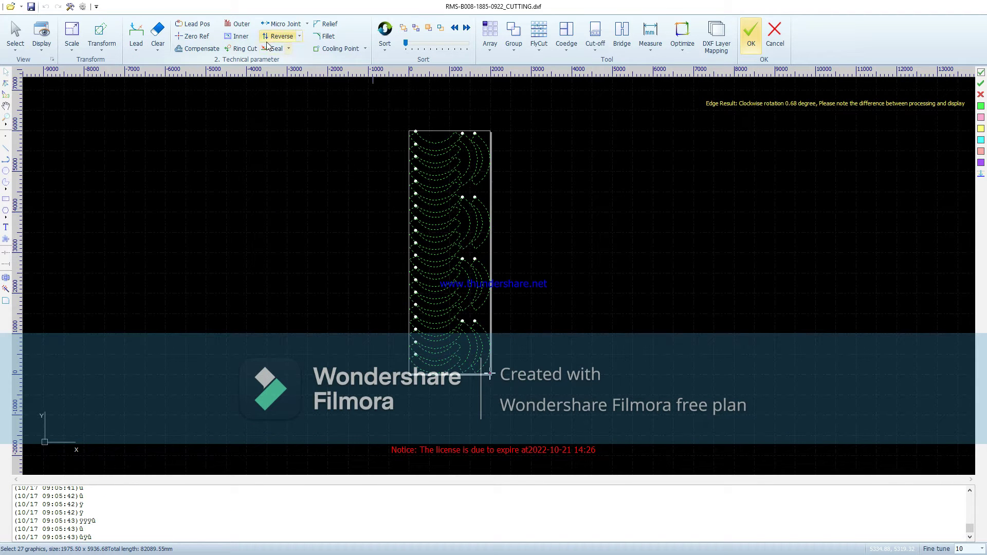
Step: Set the part zero reference to Bottom-Left and reselect all 27 parts
{"action": "left_click", "coordinate": [192, 36]}
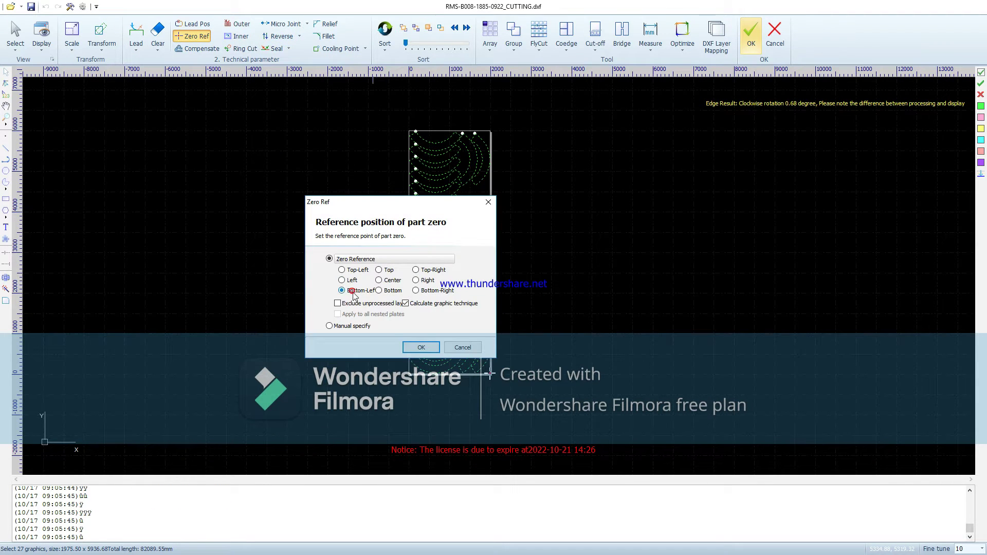
{"action": "left_click", "coordinate": [421, 350]}
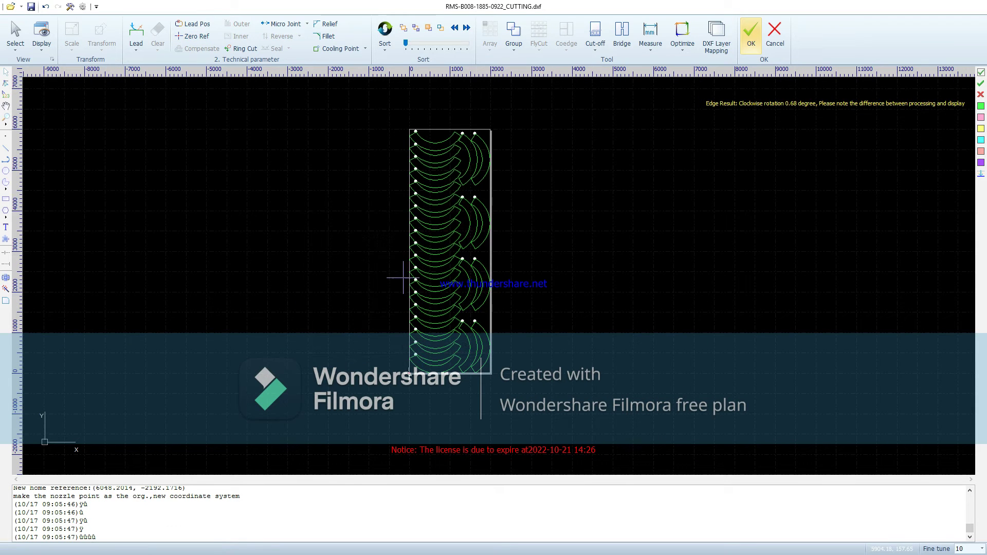
{"action": "left_click_drag", "start_coordinate": [521, 390], "coordinate": [310, 125]}
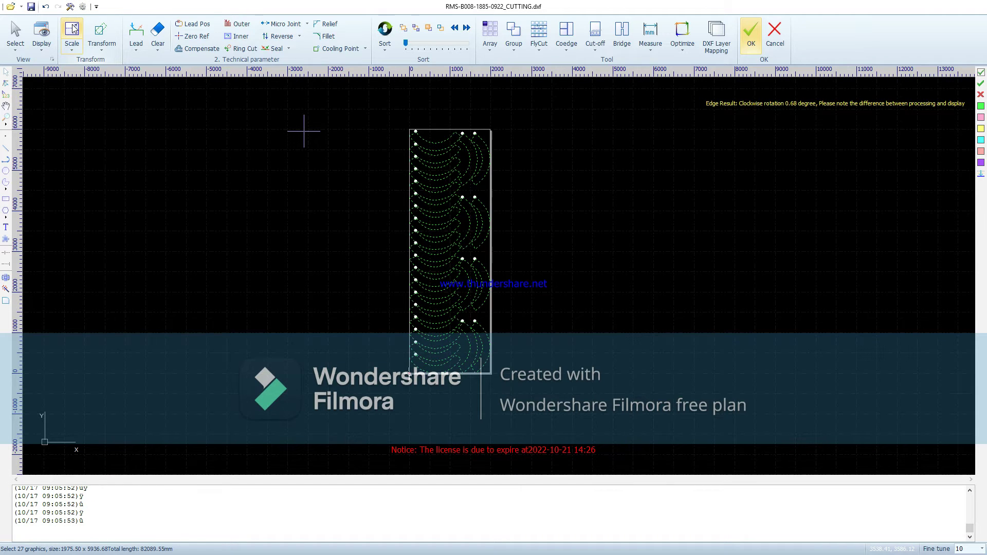
{"action": "left_click", "coordinate": [72, 31]}
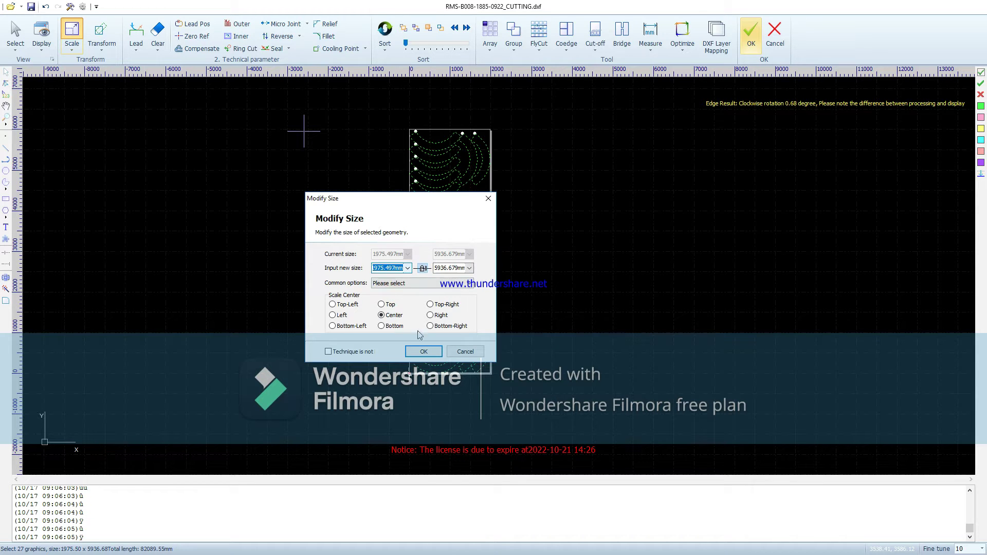
Step: Apply straight 90° lead-ins with 8 mm Lead In Length to all 27 arc parts
{"action": "left_click", "coordinate": [464, 352]}
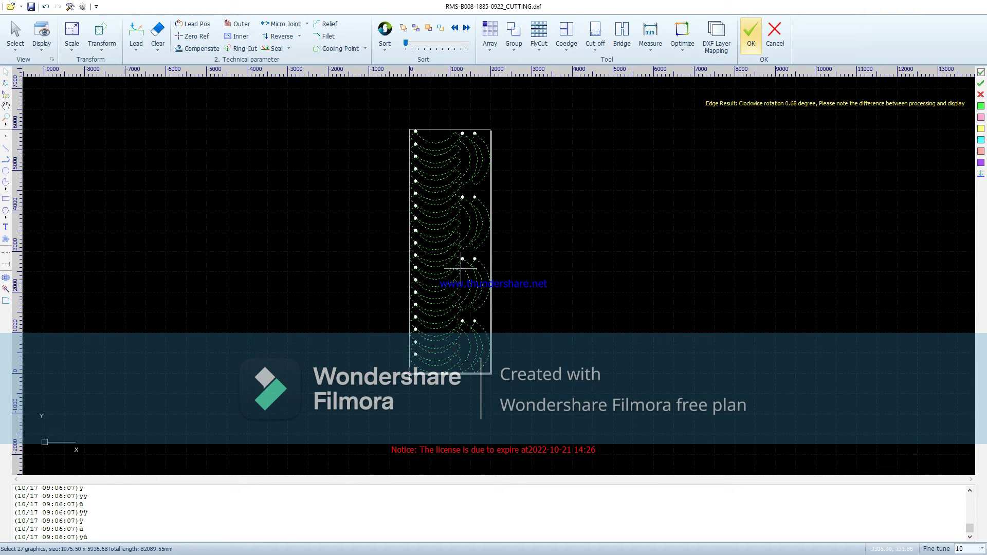
{"action": "left_click", "coordinate": [136, 32]}
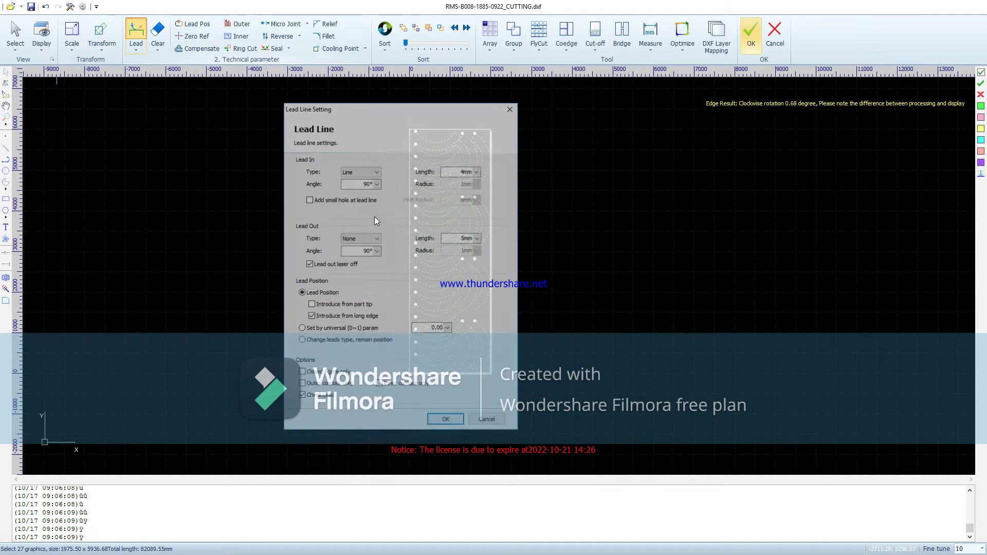
{"action": "left_click", "coordinate": [479, 172]}
{"action": "left_click", "coordinate": [429, 232]}
{"action": "left_click", "coordinate": [471, 213]}
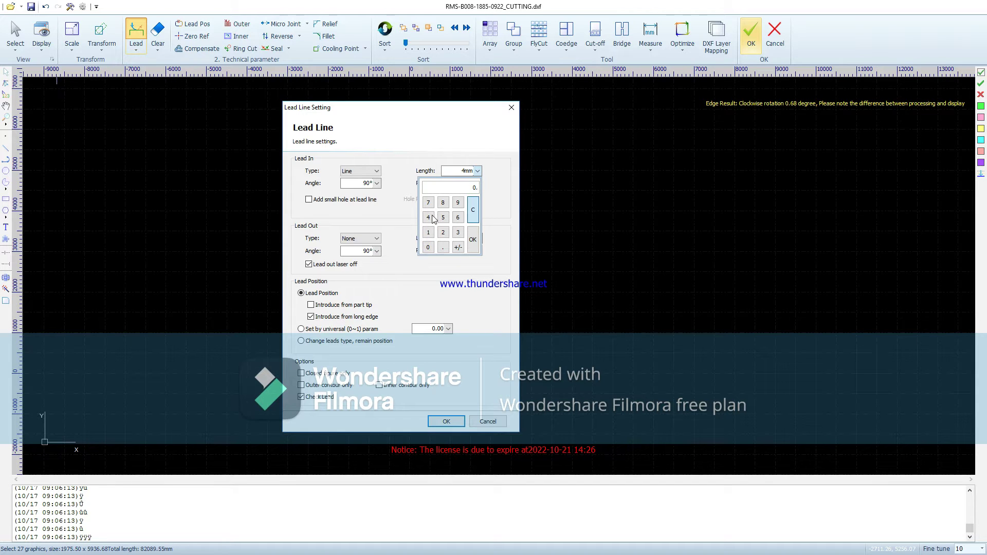
{"action": "left_click", "coordinate": [443, 203]}
{"action": "left_click", "coordinate": [472, 239]}
{"action": "left_click", "coordinate": [441, 422]}
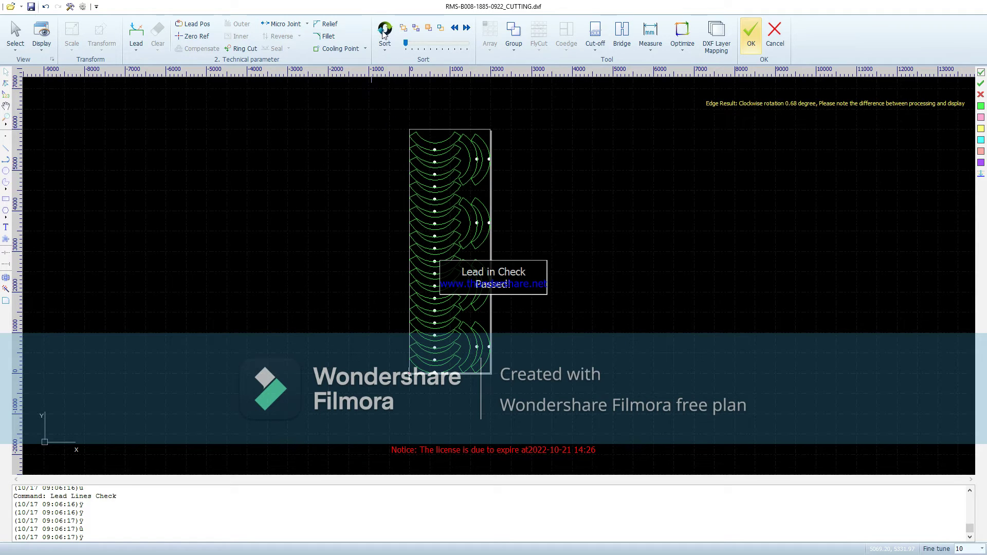
{"action": "left_click", "coordinate": [383, 31]}
Step: Zoom around the layout, selecting then deselecting the outermost arc part to inspect its lead-in points
{"action": "scroll", "coordinate": [427, 208], "scroll_direction": "up", "scroll_amount": 5}
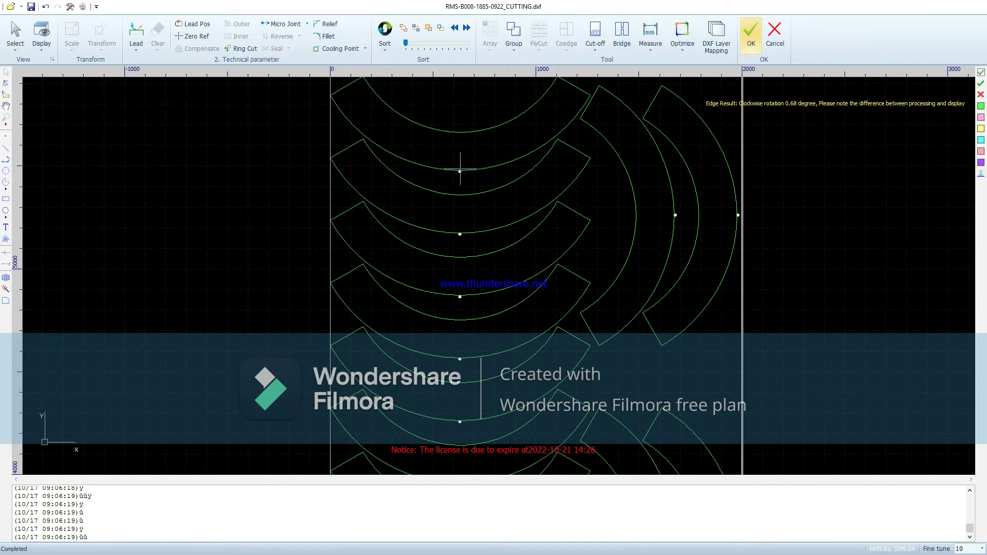
{"action": "scroll", "coordinate": [427, 208], "scroll_direction": "down", "scroll_amount": 3}
{"action": "scroll", "coordinate": [416, 198], "scroll_direction": "up", "scroll_amount": 3}
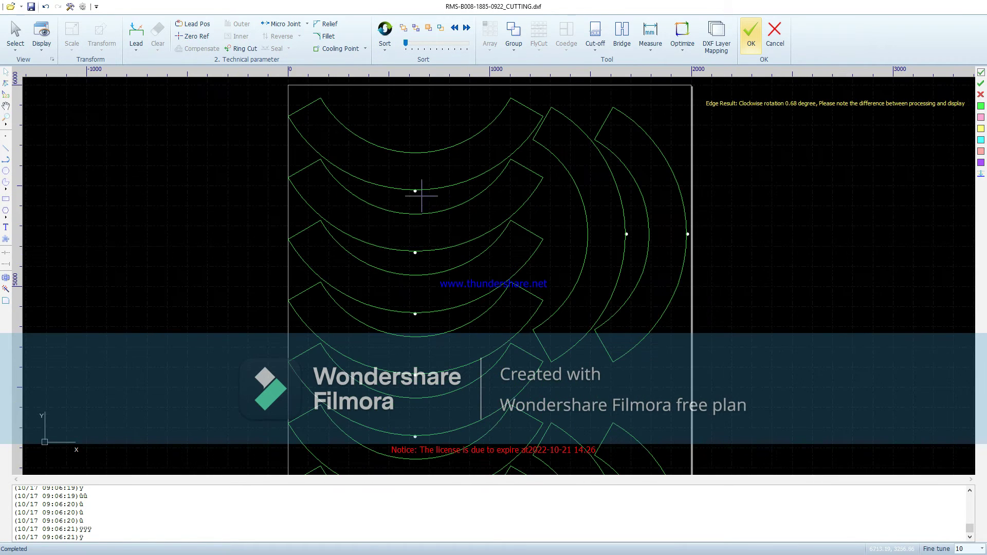
{"action": "scroll", "coordinate": [419, 211], "scroll_direction": "up", "scroll_amount": 2}
{"action": "scroll", "coordinate": [318, 205], "scroll_direction": "down", "scroll_amount": 2}
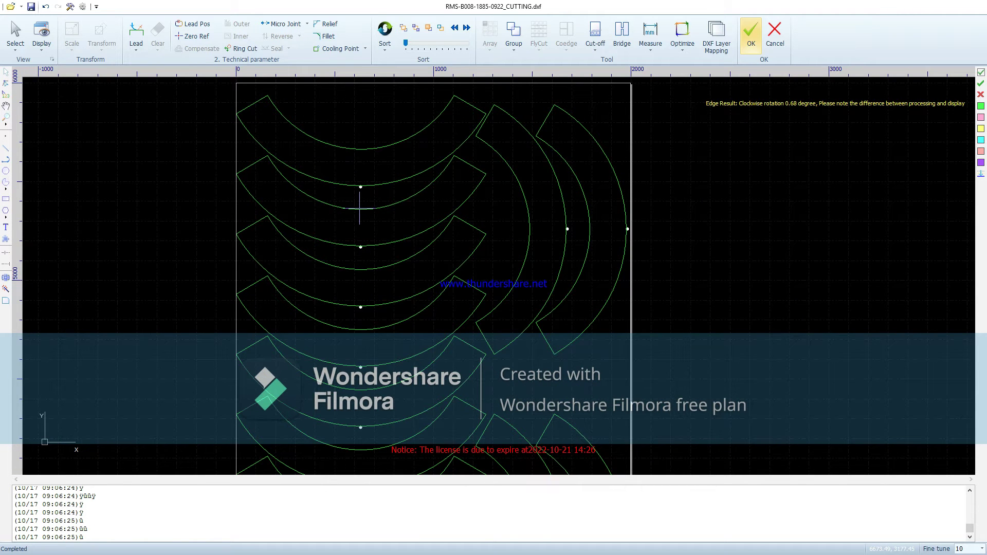
{"action": "scroll", "coordinate": [354, 200], "scroll_direction": "down", "scroll_amount": 2}
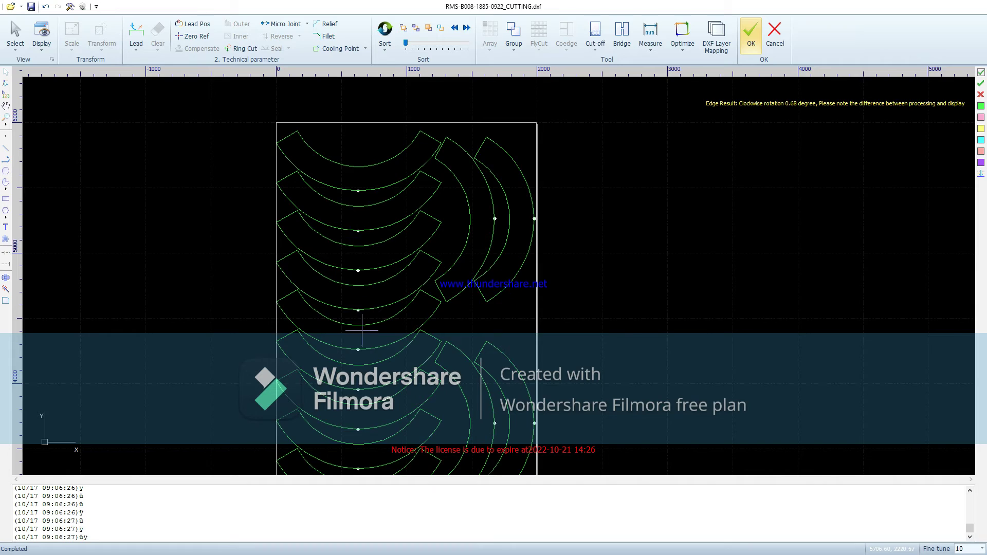
{"action": "scroll", "coordinate": [362, 331], "scroll_direction": "up", "scroll_amount": 1}
{"action": "scroll", "coordinate": [327, 253], "scroll_direction": "down", "scroll_amount": 3}
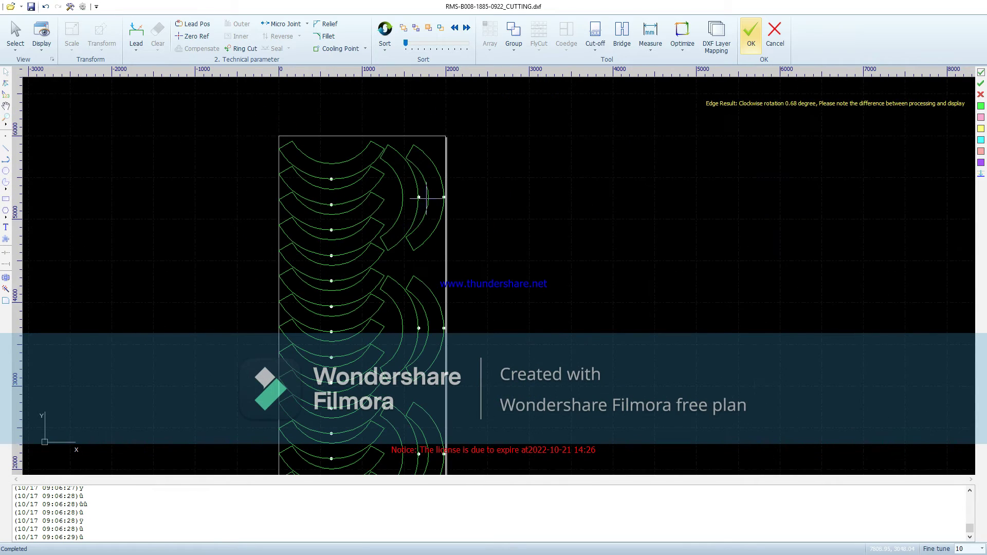
{"action": "scroll", "coordinate": [426, 198], "scroll_direction": "up", "scroll_amount": 3}
{"action": "scroll", "coordinate": [409, 211], "scroll_direction": "down", "scroll_amount": 2}
{"action": "scroll", "coordinate": [431, 211], "scroll_direction": "up", "scroll_amount": 3}
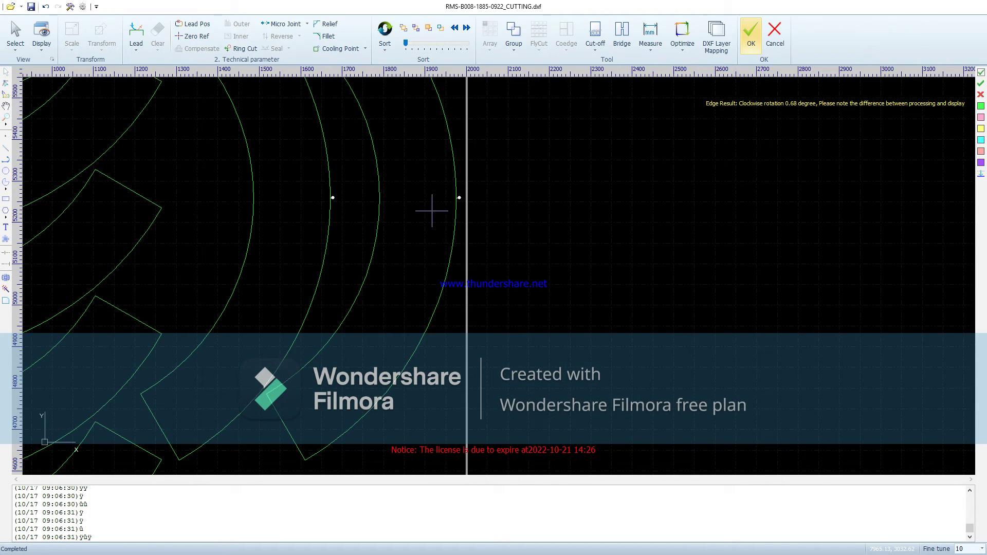
{"action": "left_click", "coordinate": [446, 259]}
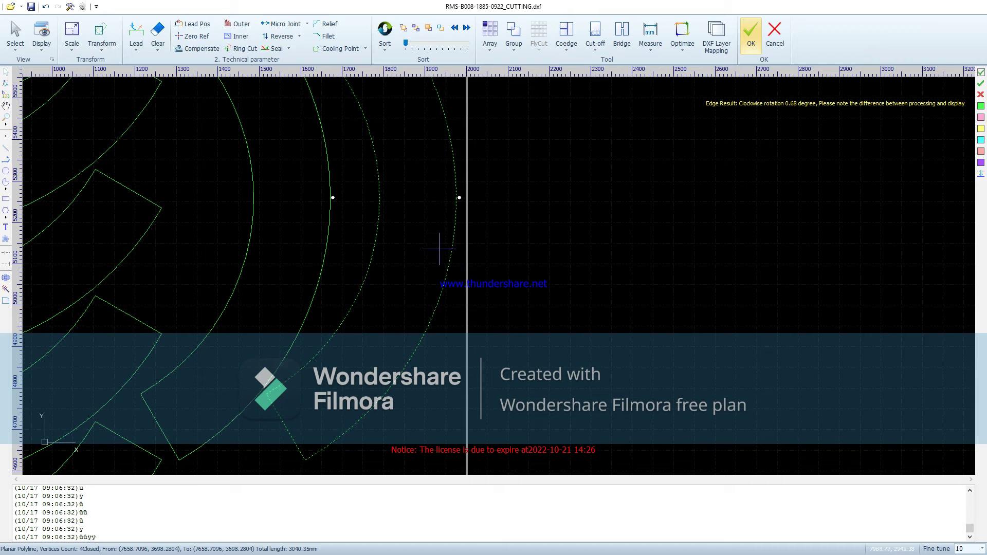
{"action": "left_click", "coordinate": [315, 166]}
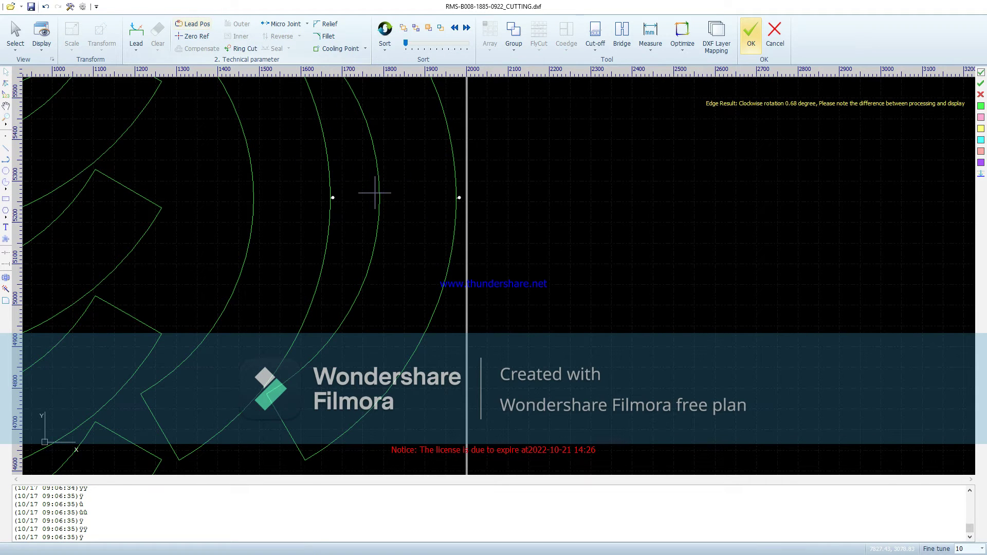
{"action": "scroll", "coordinate": [380, 197], "scroll_direction": "down", "scroll_amount": 2}
{"action": "scroll", "coordinate": [382, 182], "scroll_direction": "down", "scroll_amount": 1}
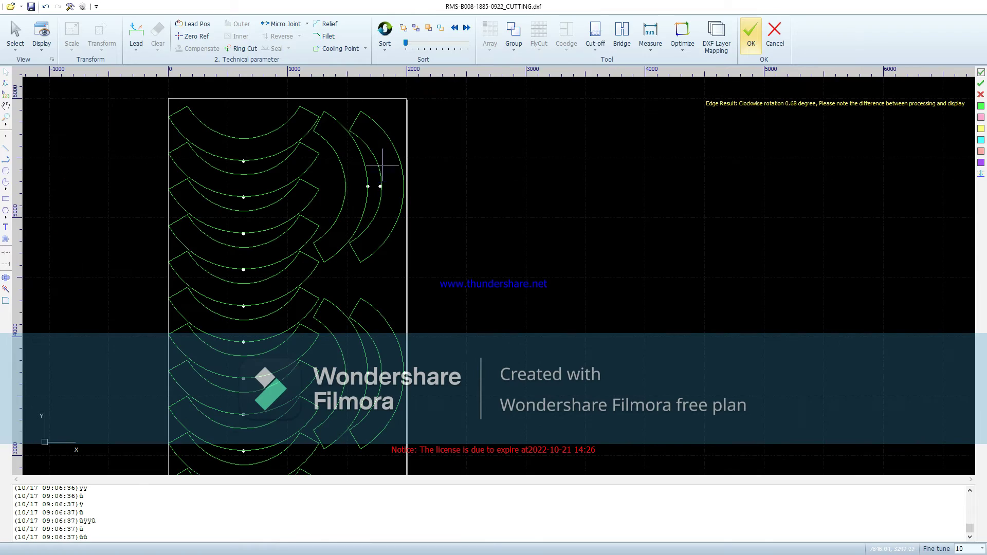
{"action": "scroll", "coordinate": [394, 237], "scroll_direction": "up", "scroll_amount": 2}
{"action": "scroll", "coordinate": [406, 223], "scroll_direction": "down", "scroll_amount": 1}
{"action": "scroll", "coordinate": [406, 222], "scroll_direction": "down", "scroll_amount": 2}
{"action": "scroll", "coordinate": [393, 327], "scroll_direction": "up", "scroll_amount": 3}
{"action": "scroll", "coordinate": [410, 250], "scroll_direction": "down", "scroll_amount": 1}
{"action": "scroll", "coordinate": [410, 250], "scroll_direction": "down", "scroll_amount": 2}
{"action": "scroll", "coordinate": [414, 268], "scroll_direction": "up", "scroll_amount": 3}
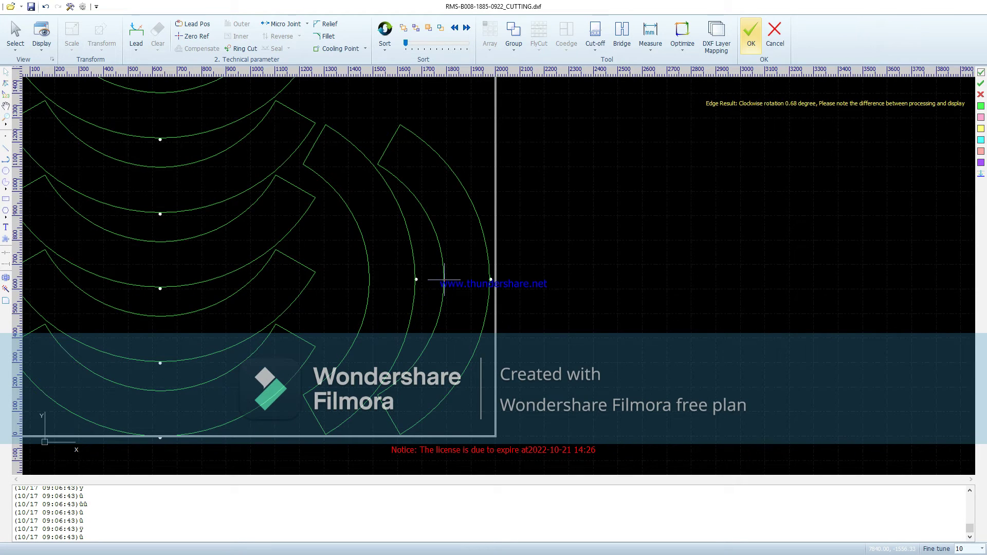
{"action": "scroll", "coordinate": [447, 287], "scroll_direction": "down", "scroll_amount": 2}
Step: Cancel lead-position setting and drag all 27 arc parts left, outside the sheet outline
{"action": "right_click", "coordinate": [247, 271]}
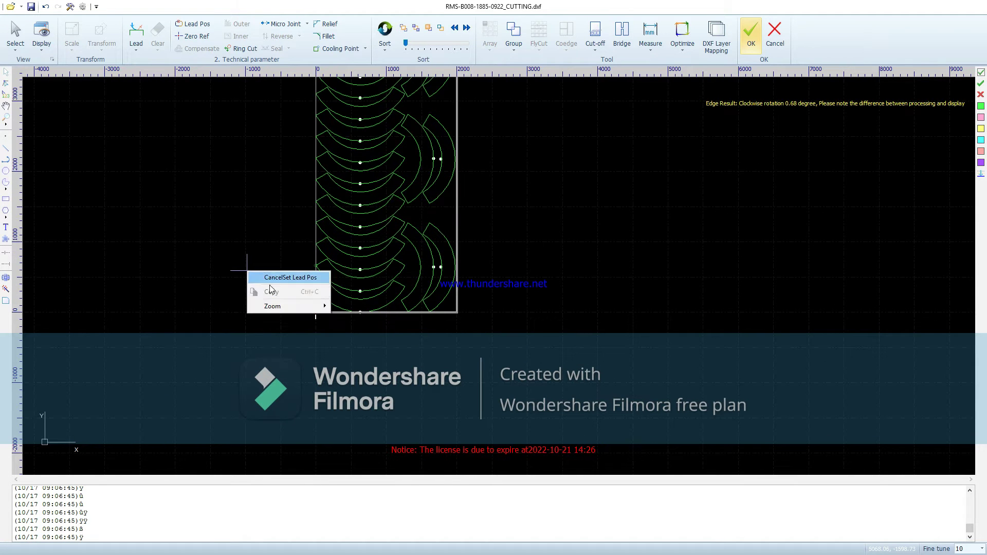
{"action": "left_click", "coordinate": [283, 280]}
{"action": "scroll", "coordinate": [297, 314], "scroll_direction": "down", "scroll_amount": 2}
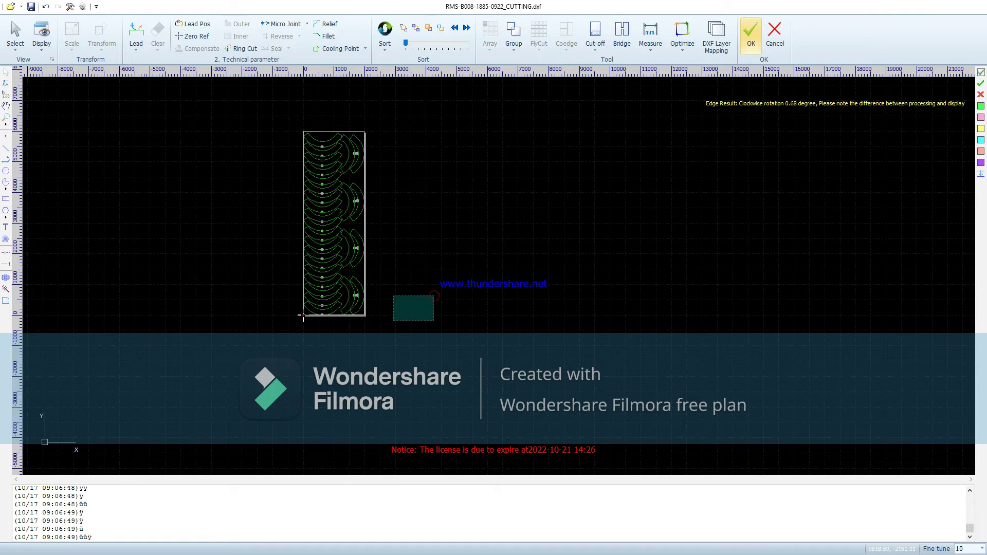
{"action": "left_click_drag", "start_coordinate": [363, 342], "coordinate": [252, 138]}
{"action": "left_click_drag", "start_coordinate": [302, 316], "coordinate": [209, 334]}
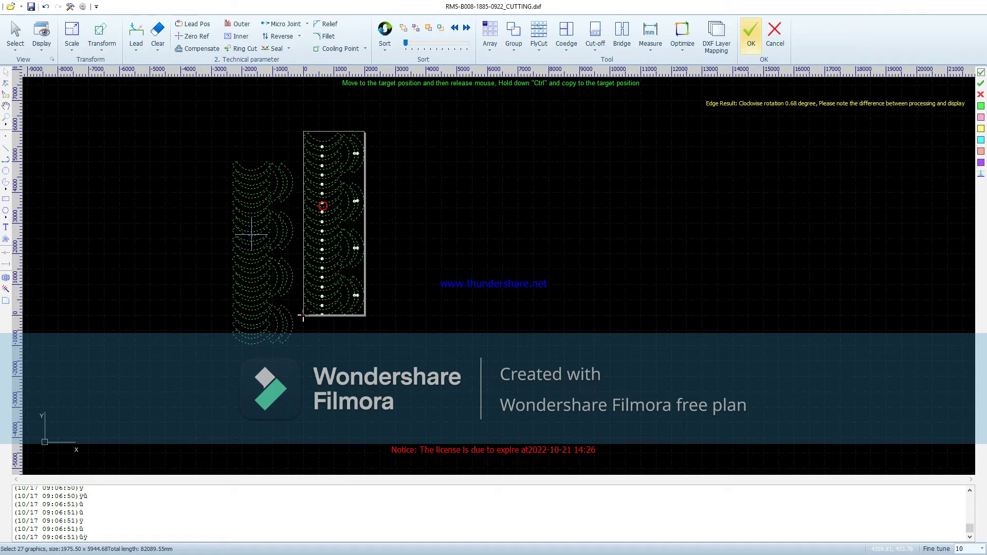
Step: Add automatic cooling points to the arc parts
{"action": "left_click", "coordinate": [340, 48]}
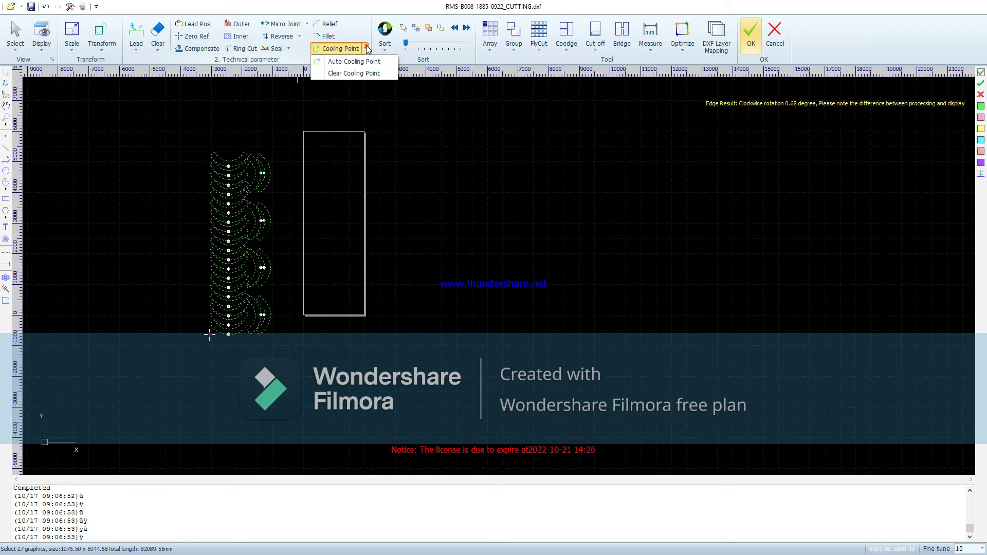
{"action": "left_click", "coordinate": [342, 65]}
{"action": "left_click", "coordinate": [411, 325]}
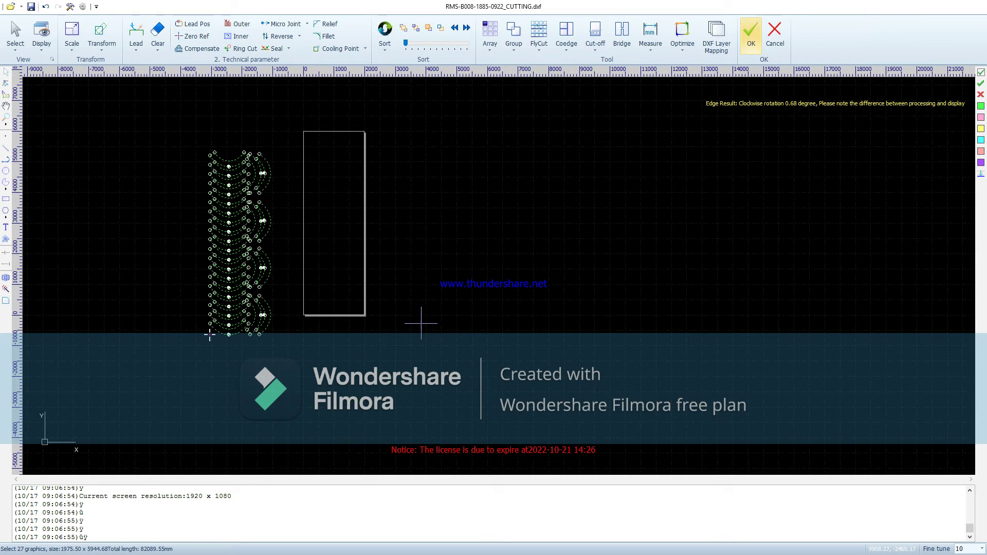
{"action": "scroll", "coordinate": [260, 329], "scroll_direction": "up", "scroll_amount": 4}
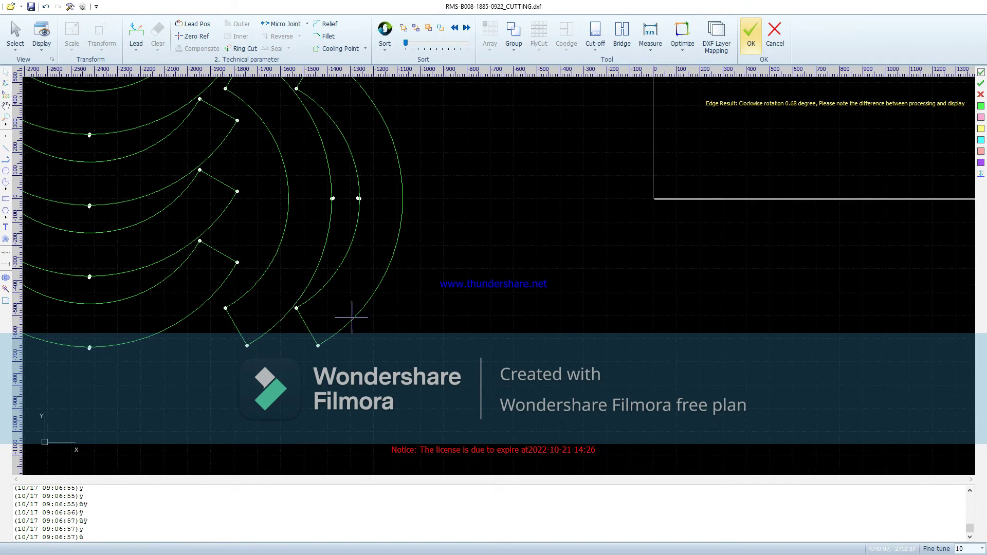
{"action": "scroll", "coordinate": [288, 331], "scroll_direction": "down", "scroll_amount": 3}
{"action": "scroll", "coordinate": [278, 334], "scroll_direction": "up", "scroll_amount": 2}
{"action": "scroll", "coordinate": [262, 327], "scroll_direction": "down", "scroll_amount": 2}
{"action": "scroll", "coordinate": [281, 335], "scroll_direction": "down", "scroll_amount": 1}
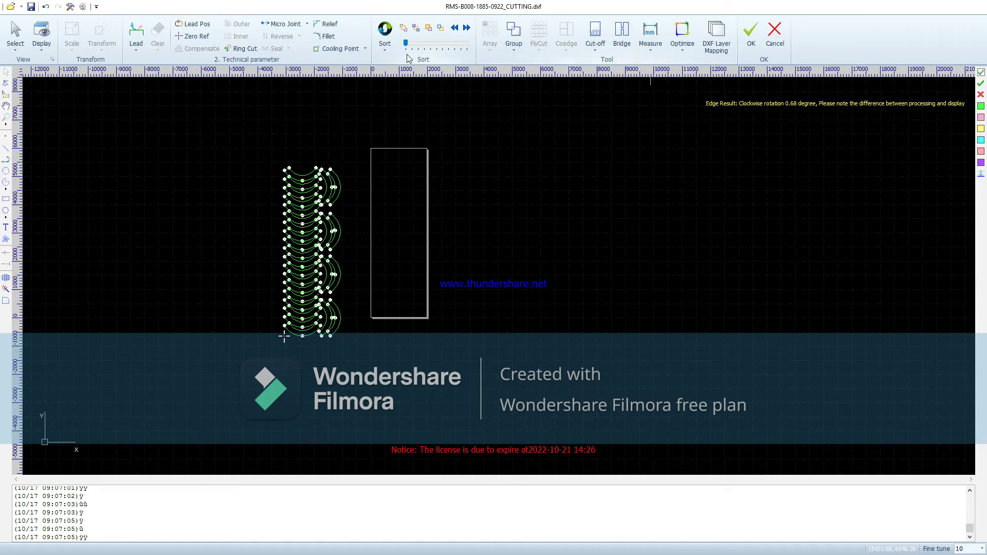
Step: Sort the cutting order Bottom to Top and accept the layout for production
{"action": "left_click", "coordinate": [385, 41]}
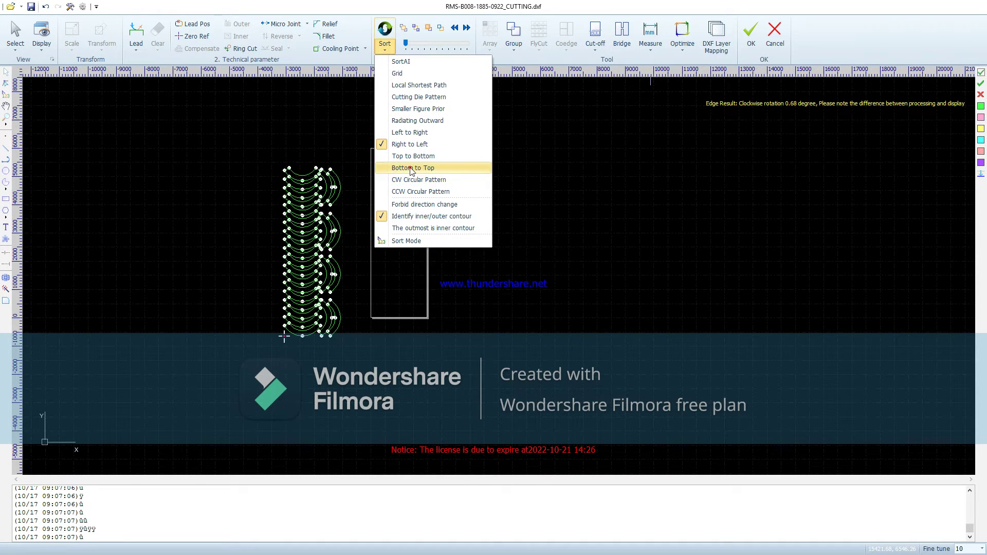
{"action": "left_click", "coordinate": [412, 169]}
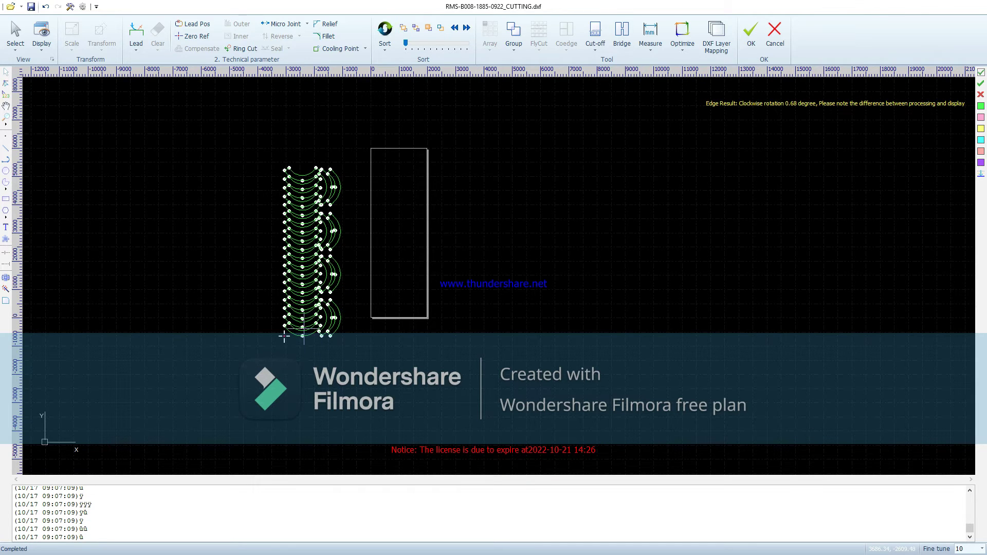
{"action": "left_click", "coordinate": [749, 32]}
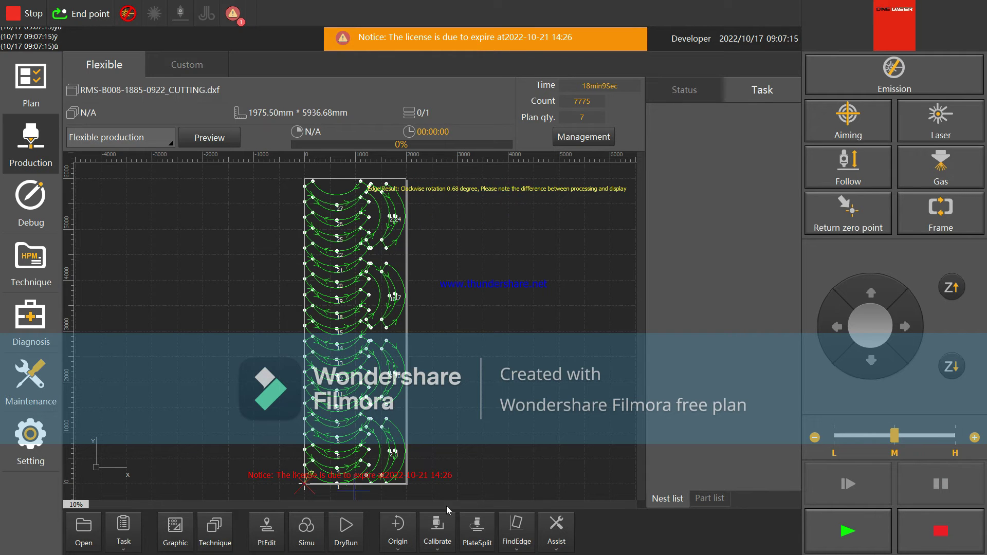
Step: Clear the stored edge angle in the three-point find-edge settings and confirm
{"action": "left_click", "coordinate": [517, 526]}
{"action": "left_click", "coordinate": [584, 414]}
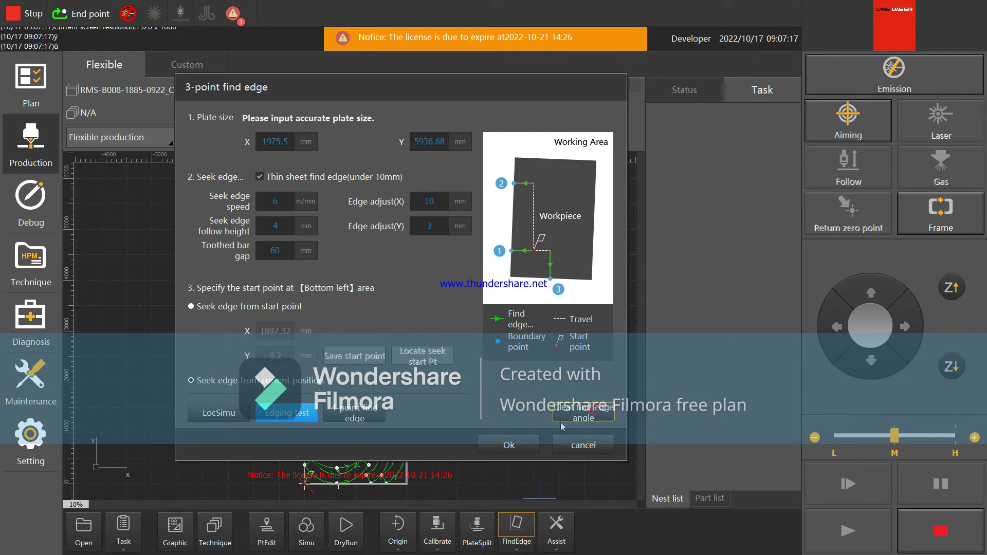
{"action": "left_click", "coordinate": [508, 444]}
{"action": "scroll", "coordinate": [378, 259], "scroll_direction": "down", "scroll_amount": 2}
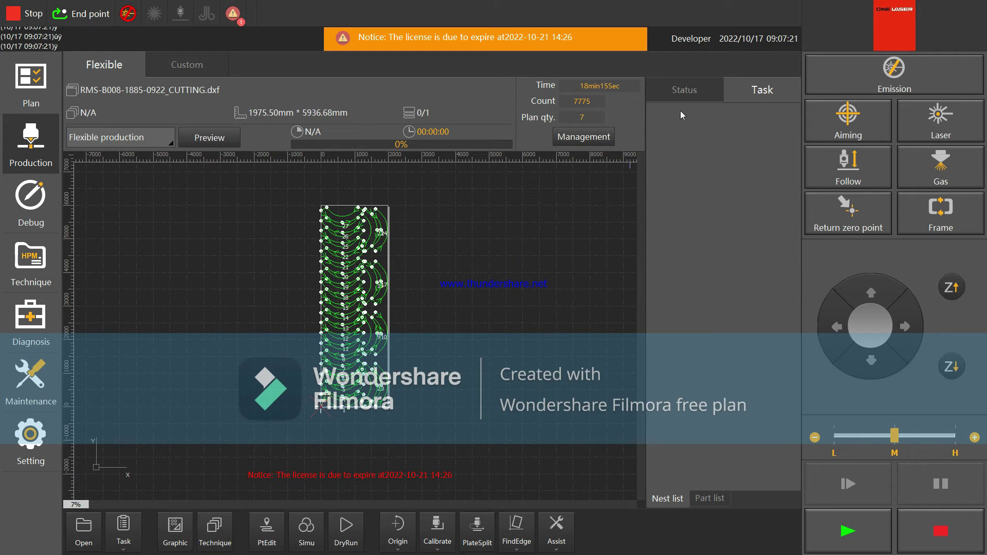
Step: Show the machine status panel and bring up the Machining technique settings
{"action": "left_click", "coordinate": [684, 90]}
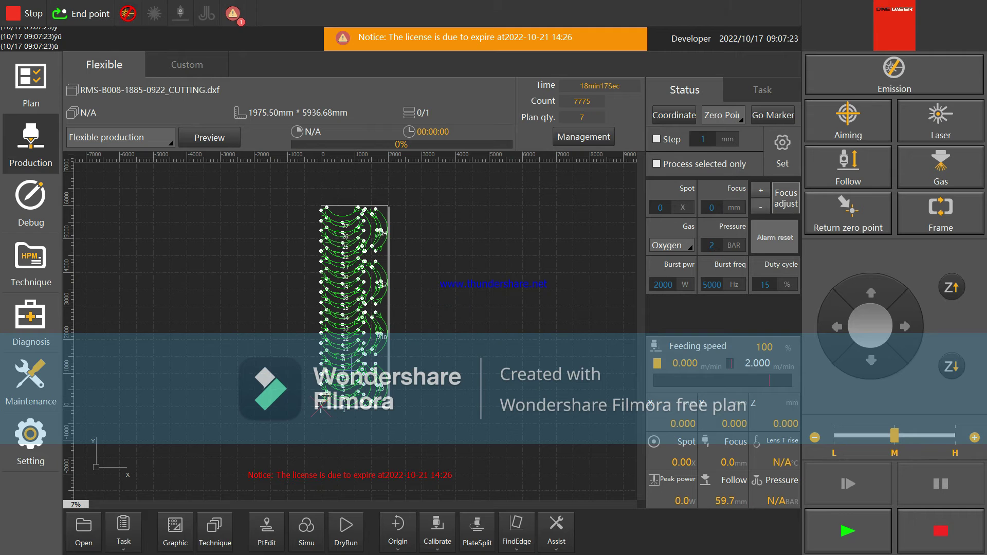
{"action": "scroll", "coordinate": [277, 362], "scroll_direction": "down", "scroll_amount": 1}
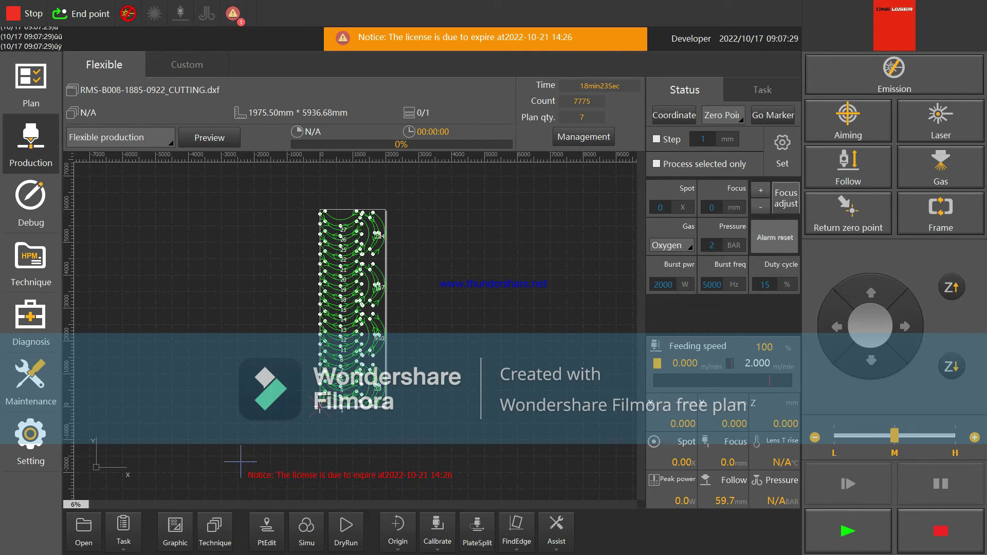
{"action": "left_click", "coordinate": [216, 517]}
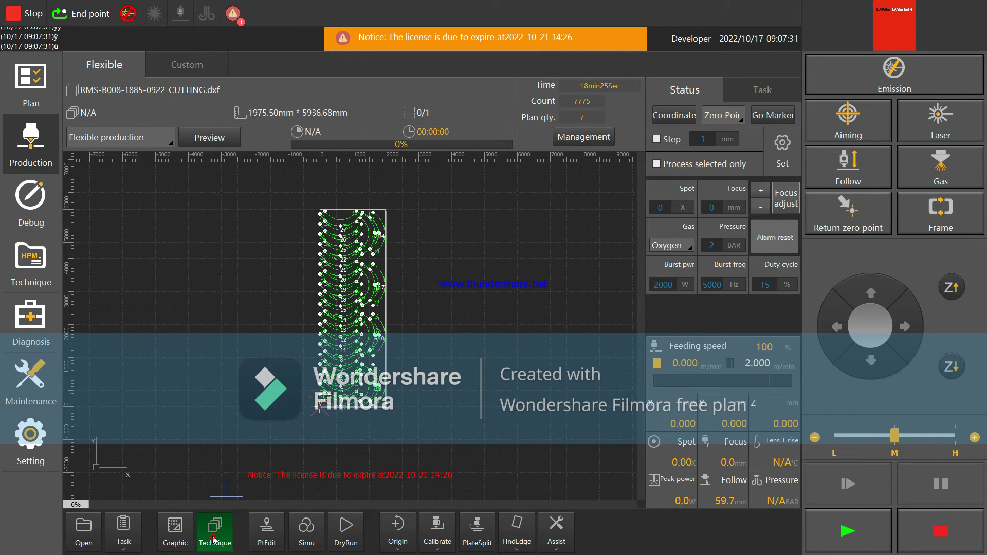
Step: Load the stored technique MS-10.0mm-O2-Double layer1.4-Standard (row 14)
{"action": "left_click", "coordinate": [125, 505]}
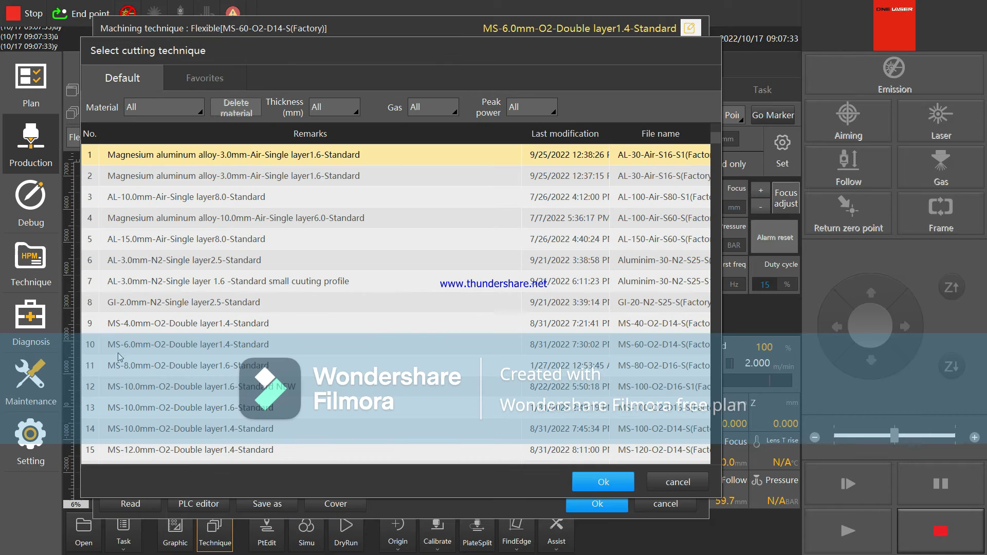
{"action": "left_click", "coordinate": [188, 371]}
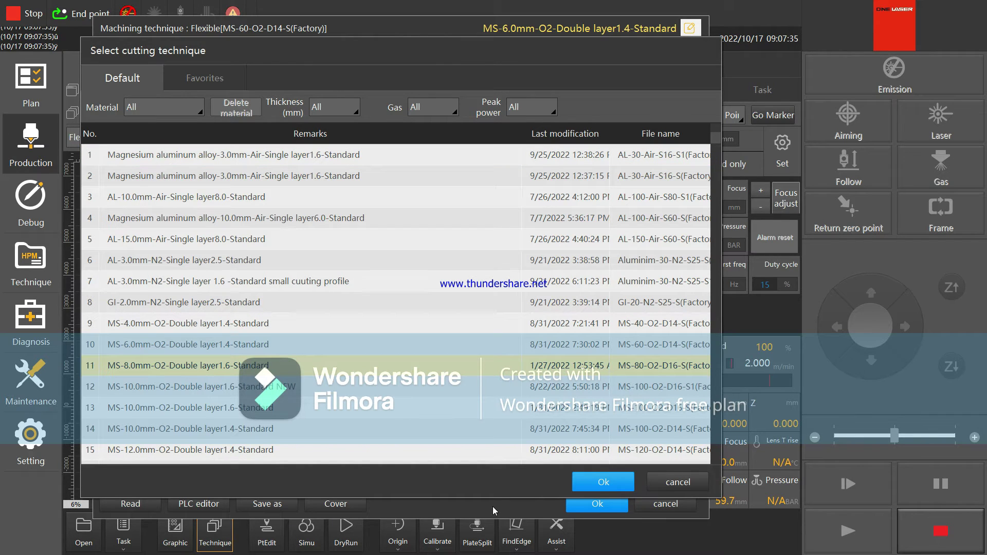
{"action": "left_click", "coordinate": [204, 430]}
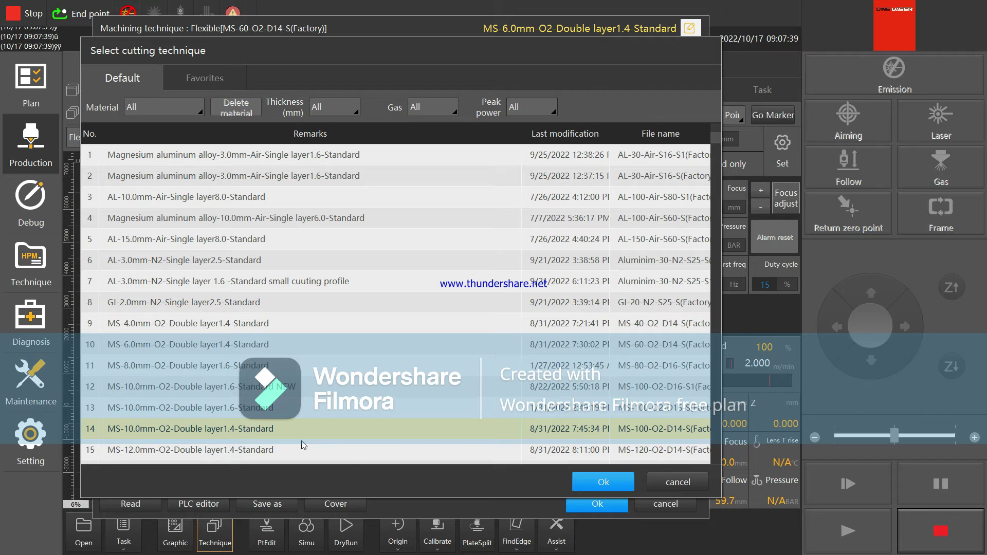
{"action": "left_click", "coordinate": [592, 478]}
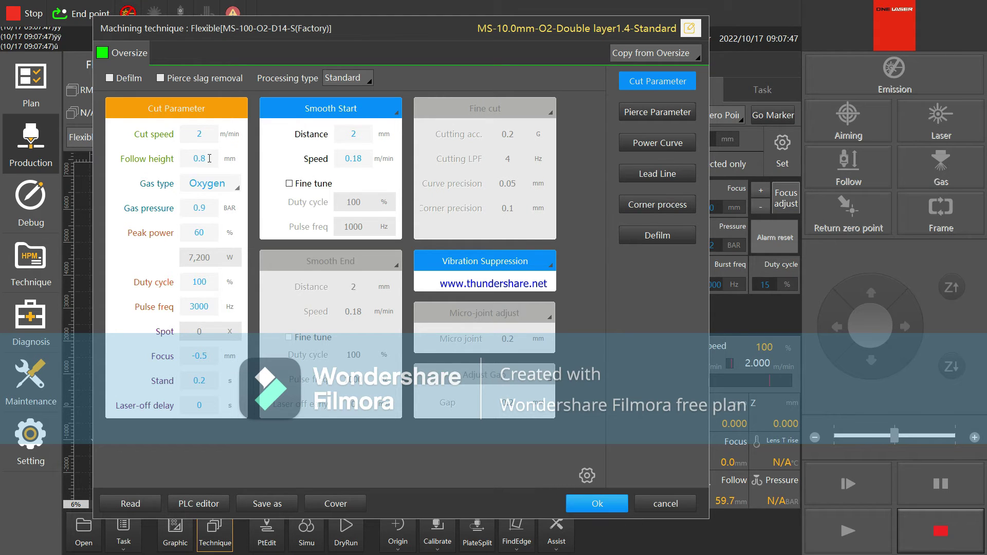
Step: Keep Oxygen as cutting gas and set cut speed to 2.2 m/min
{"action": "left_click", "coordinate": [216, 183]}
{"action": "left_click", "coordinate": [207, 199]}
{"action": "left_click", "coordinate": [199, 135]}
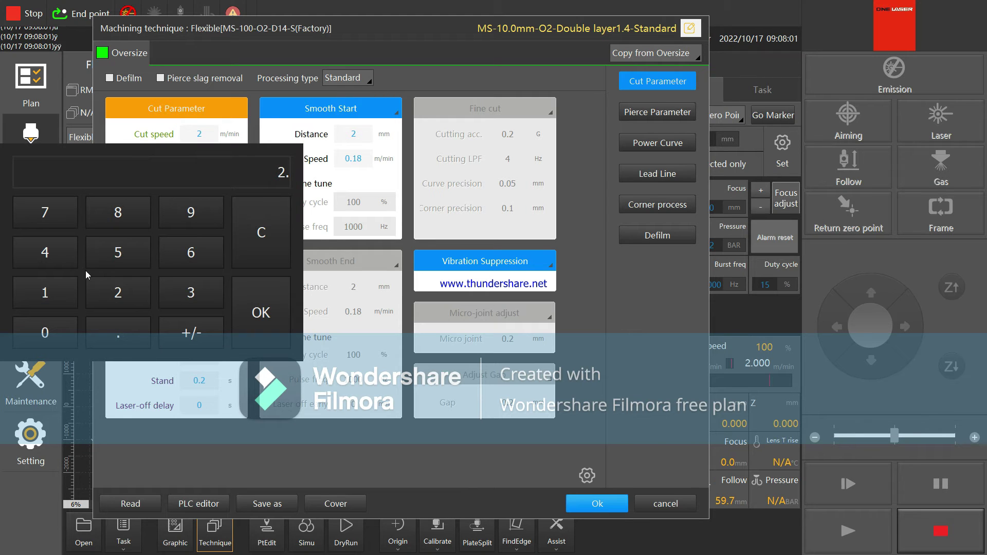
{"action": "left_click", "coordinate": [118, 292]}
{"action": "left_click", "coordinate": [255, 317]}
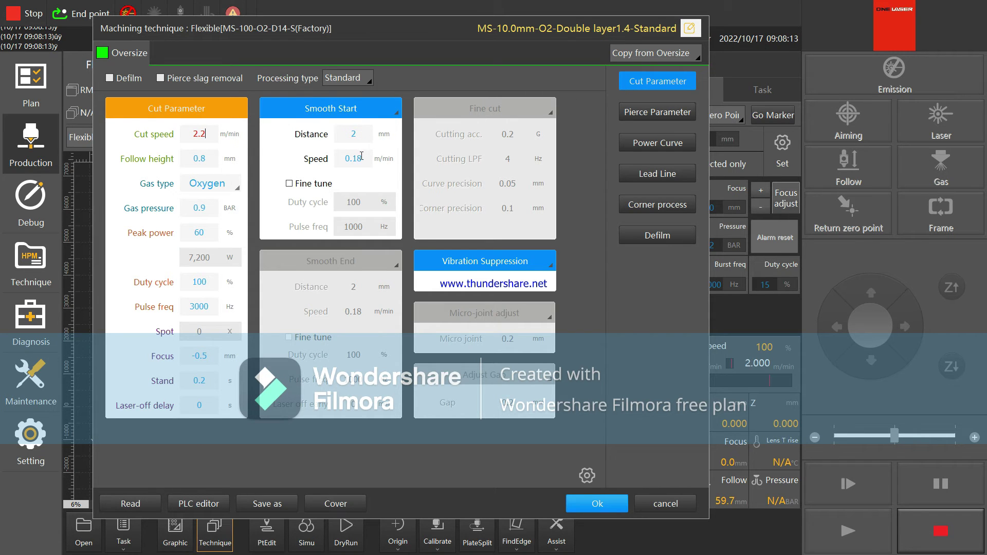
Step: Review Pierce Parameter, Power Curve, Lead Line, Corner and Defilm tabs, then apply the technique
{"action": "left_click", "coordinate": [628, 117]}
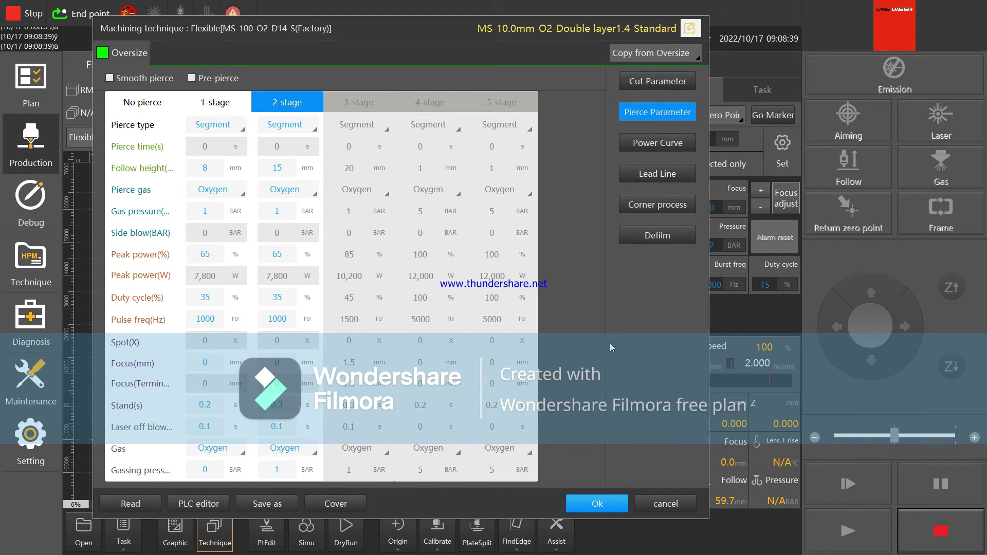
{"action": "left_click", "coordinate": [675, 144]}
{"action": "left_click", "coordinate": [670, 171]}
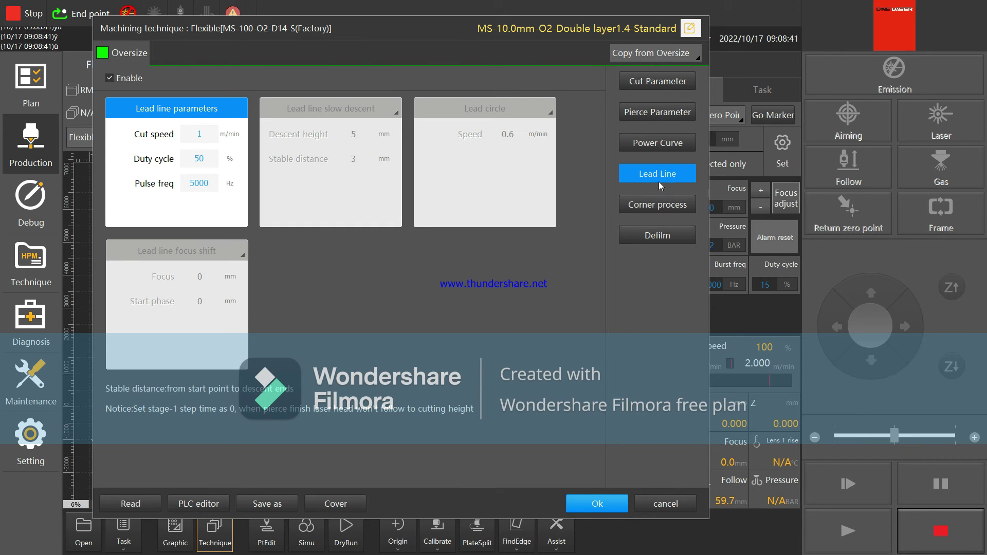
{"action": "left_click", "coordinate": [649, 203]}
{"action": "left_click", "coordinate": [644, 236]}
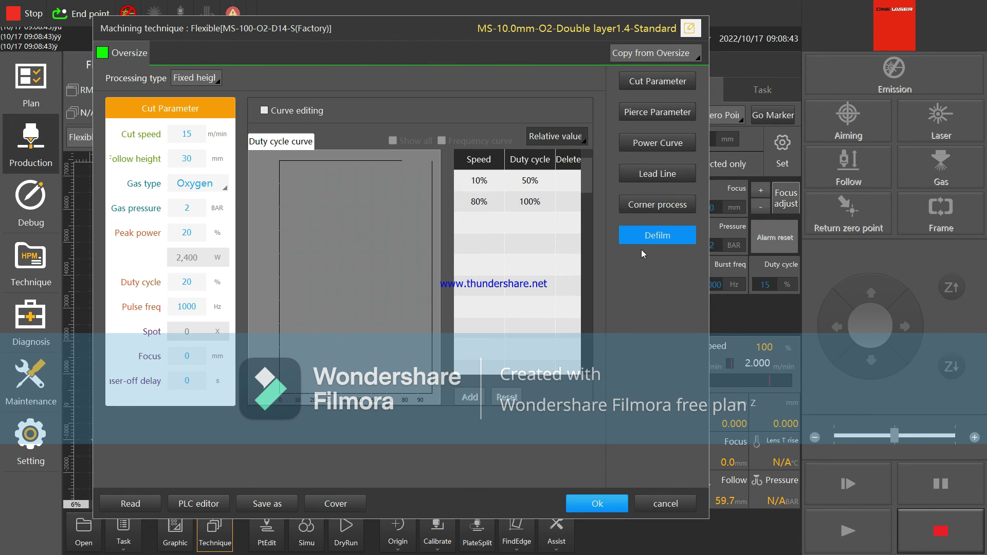
{"action": "left_click", "coordinate": [649, 84]}
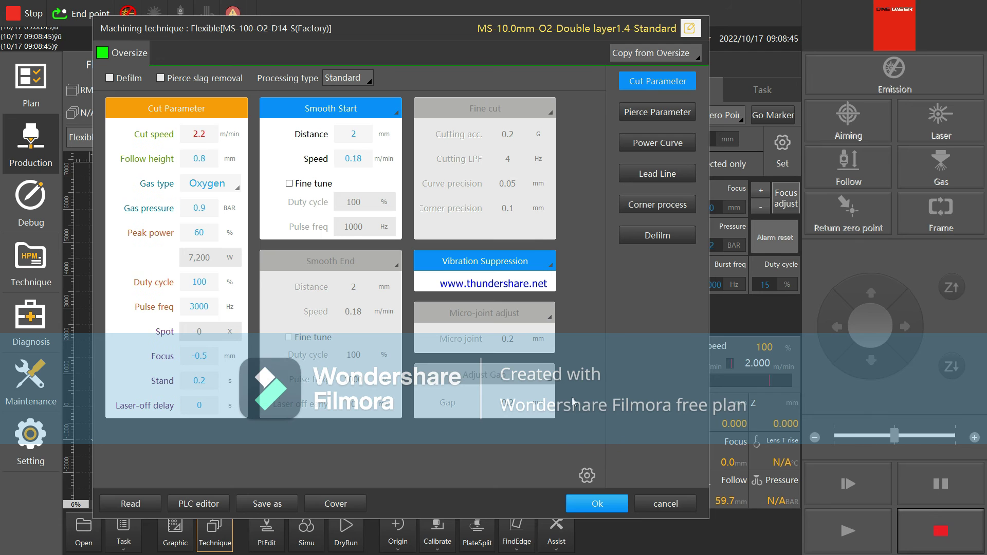
{"action": "left_click", "coordinate": [597, 504]}
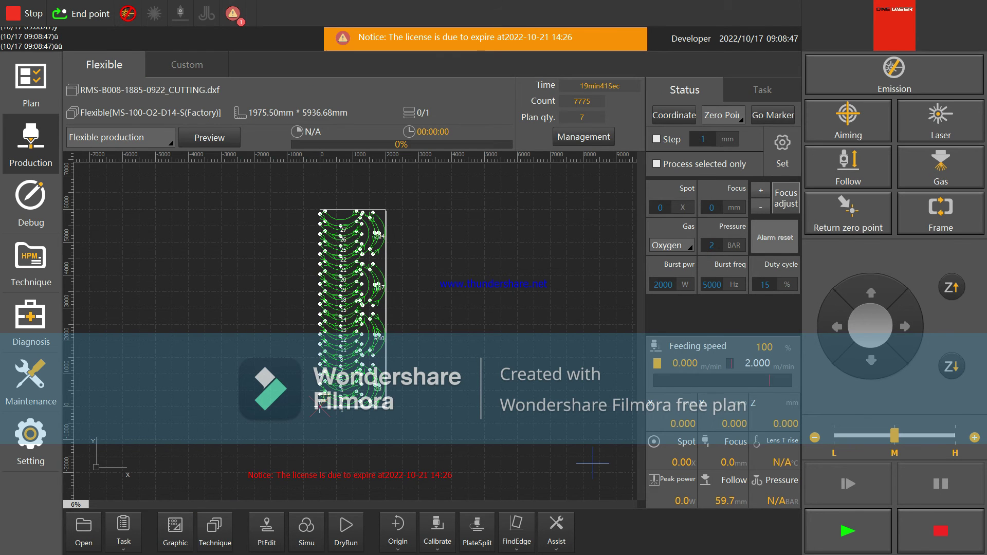
Step: Simulate the 27-part layout's cutting path, then stop the simulation
{"action": "left_click", "coordinate": [680, 249]}
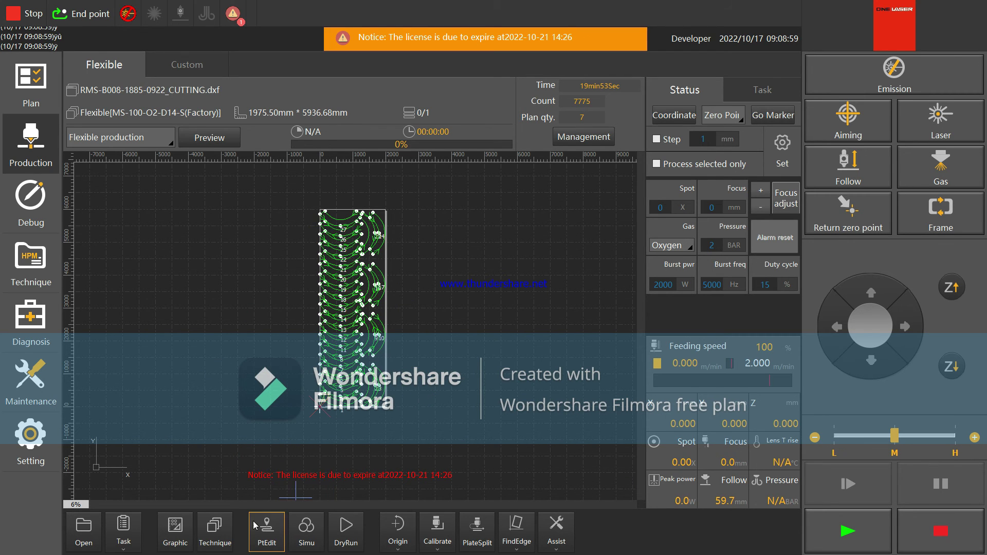
{"action": "left_click", "coordinate": [305, 530]}
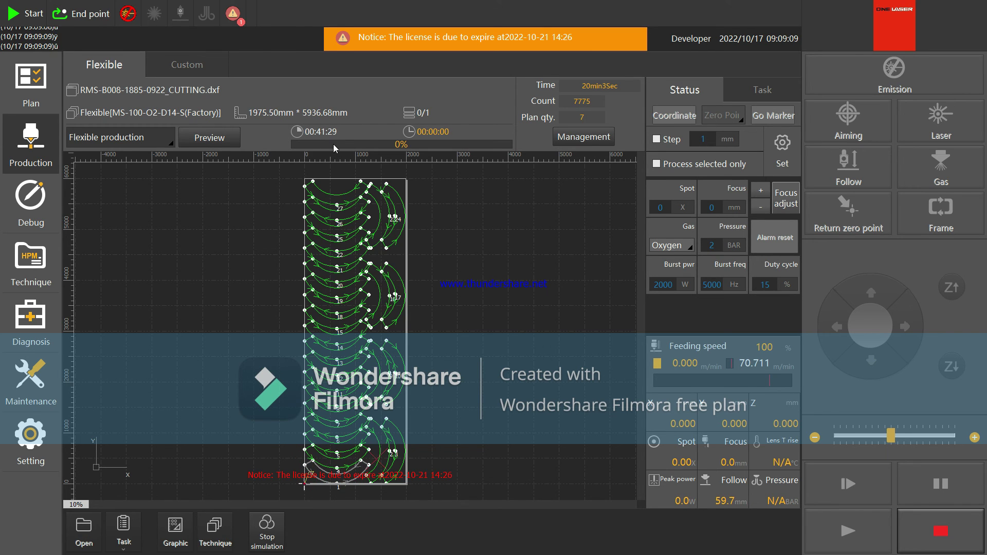
{"action": "left_click", "coordinate": [269, 535]}
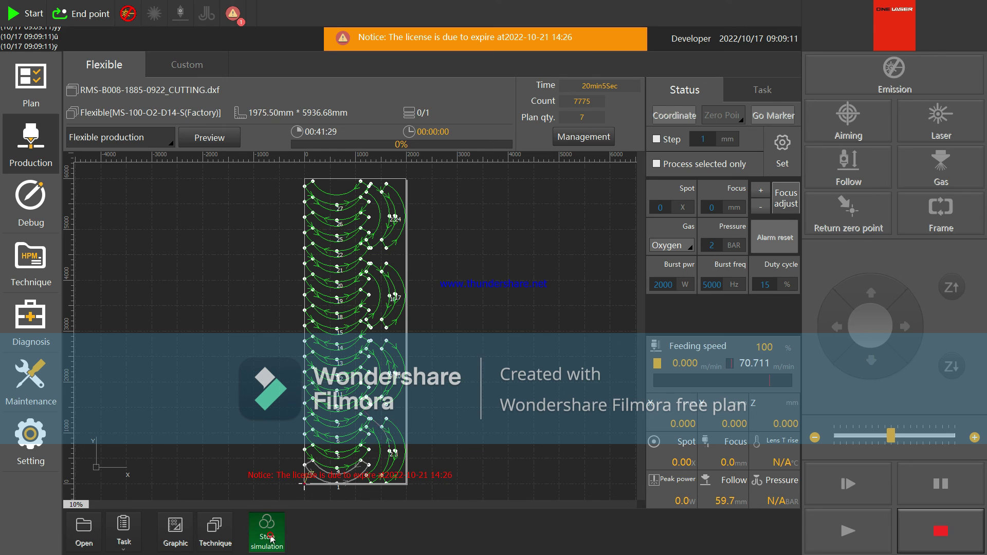
{"action": "scroll", "coordinate": [345, 494], "scroll_direction": "up", "scroll_amount": 1}
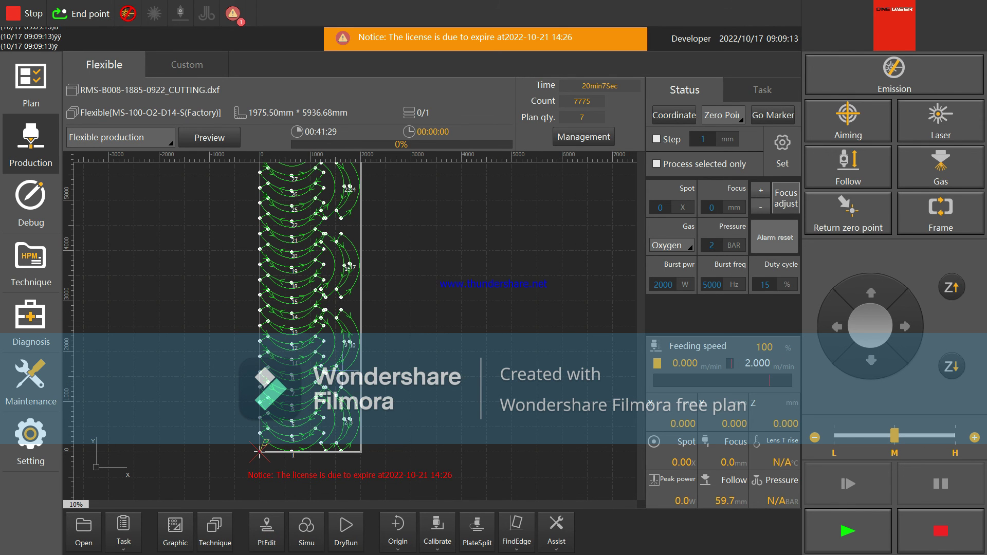
{"action": "scroll", "coordinate": [345, 493], "scroll_direction": "down", "scroll_amount": 1}
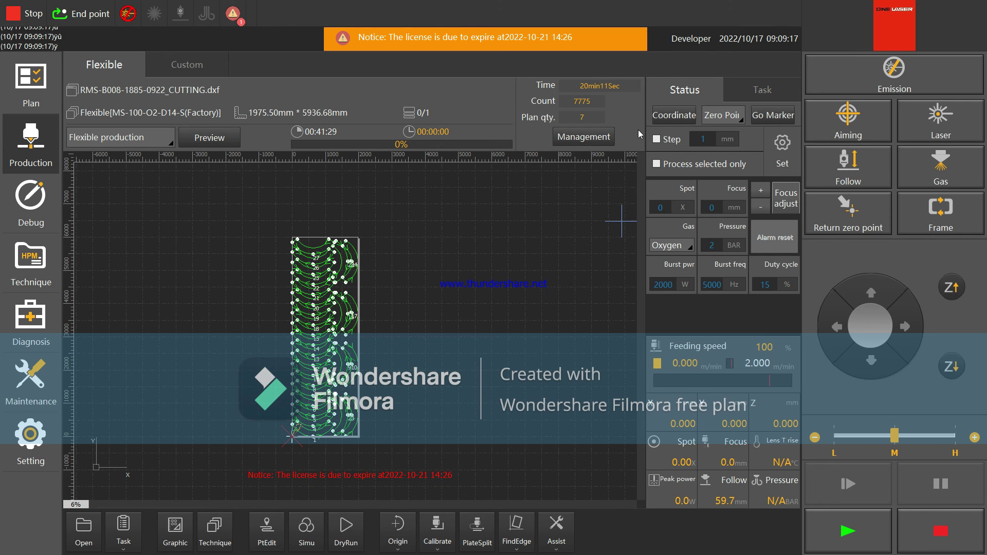
{"action": "left_click", "coordinate": [686, 119]}
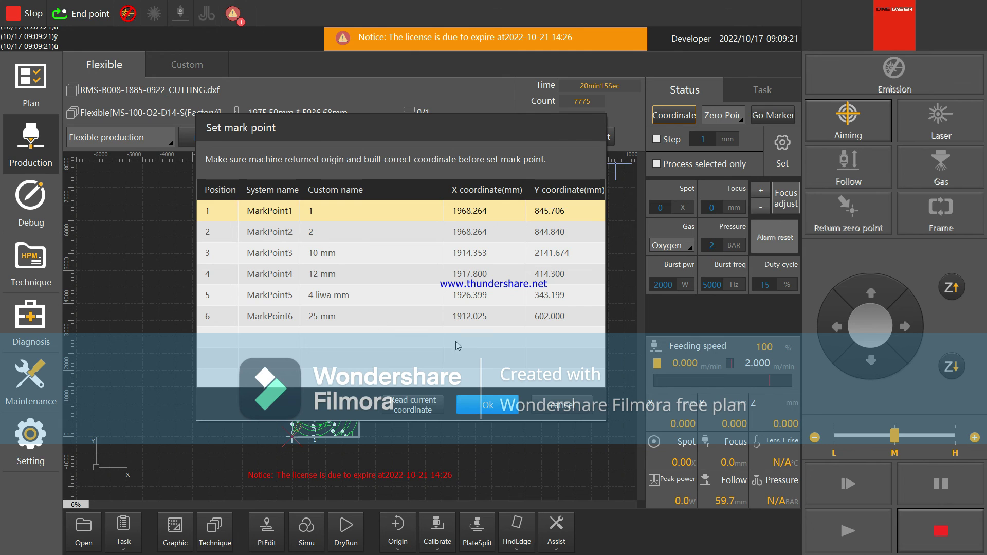
{"action": "left_click", "coordinate": [562, 405]}
{"action": "left_click", "coordinate": [741, 121]}
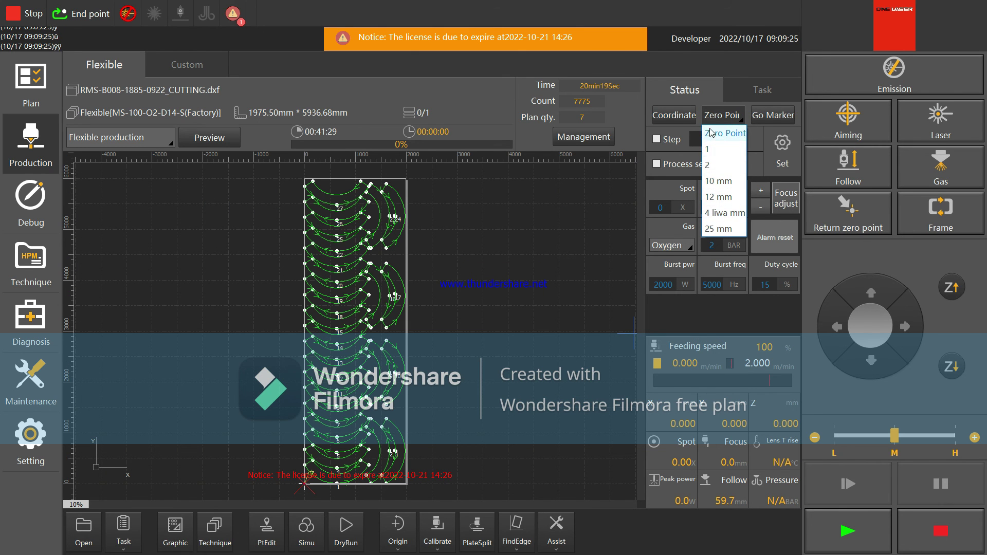
{"action": "left_click", "coordinate": [691, 119]}
{"action": "left_click", "coordinate": [690, 119]}
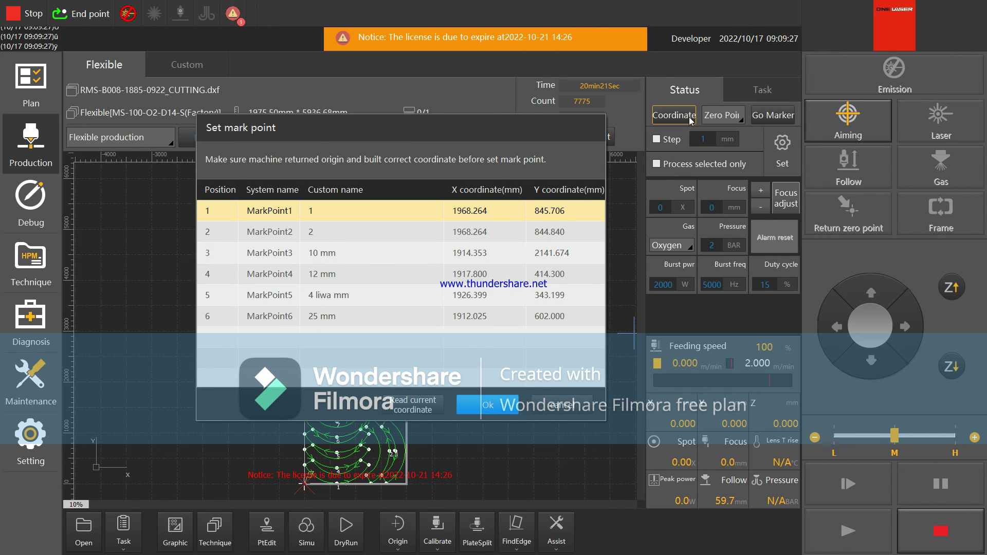
{"action": "left_click", "coordinate": [561, 405]}
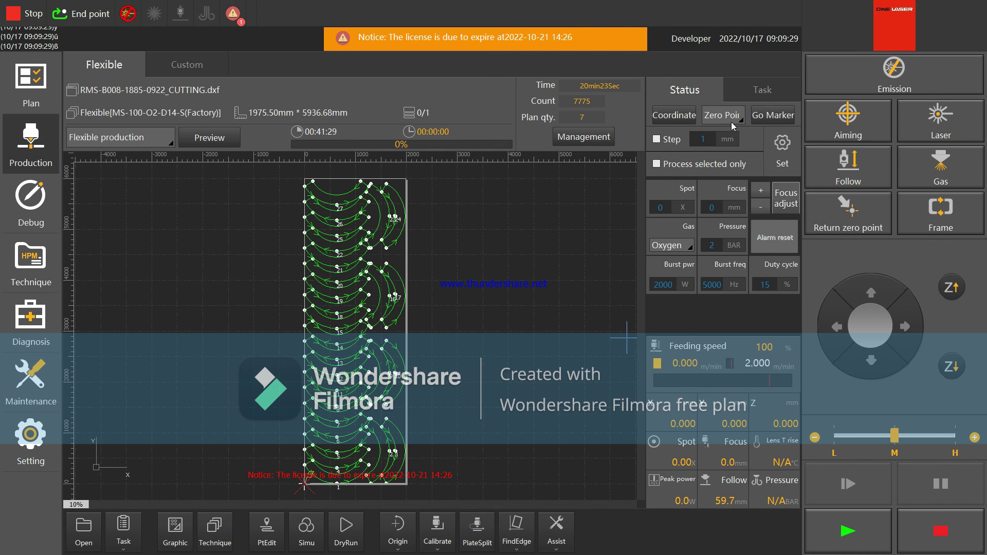